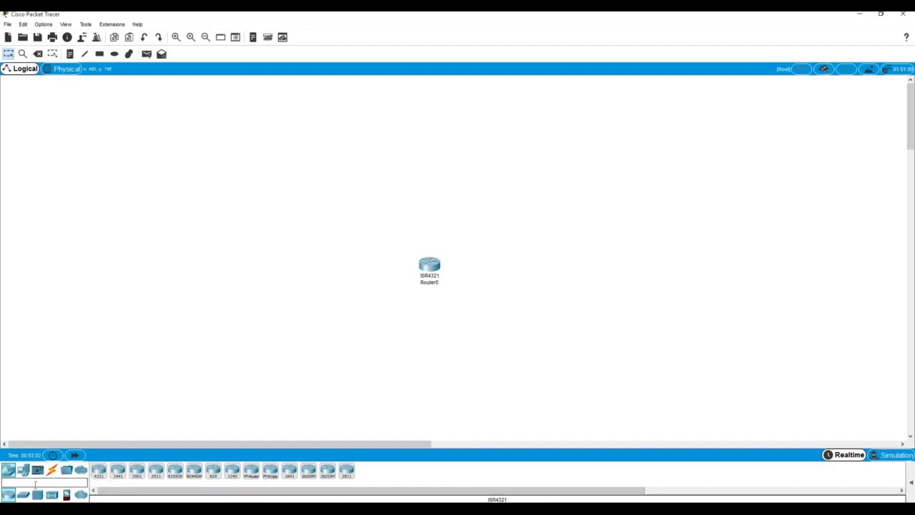
# Step: Place a 2960-24TT switch on each side of the router and three PCs beyond each switch
pyautogui.moveTo(23, 497); pyautogui.dragTo(293, 271)
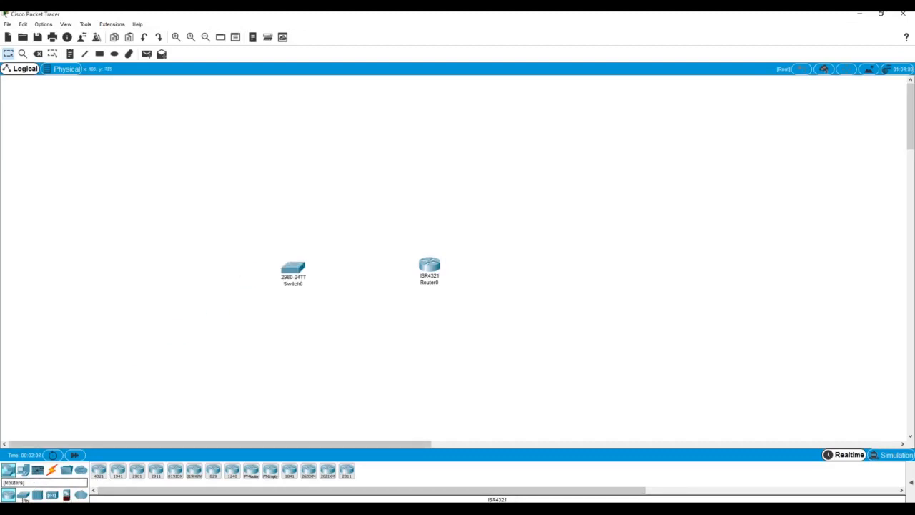
pyautogui.moveTo(25, 498); pyautogui.dragTo(572, 269)
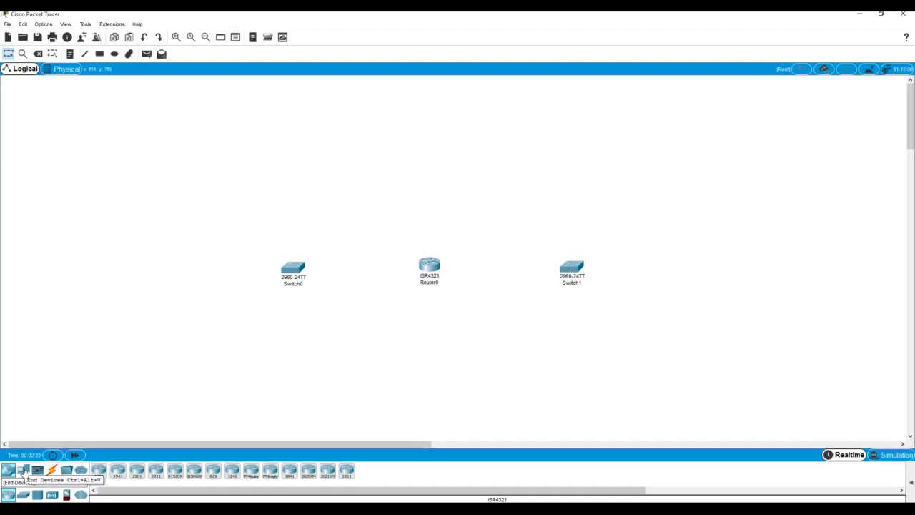
pyautogui.moveTo(23, 470); pyautogui.dragTo(198, 210)
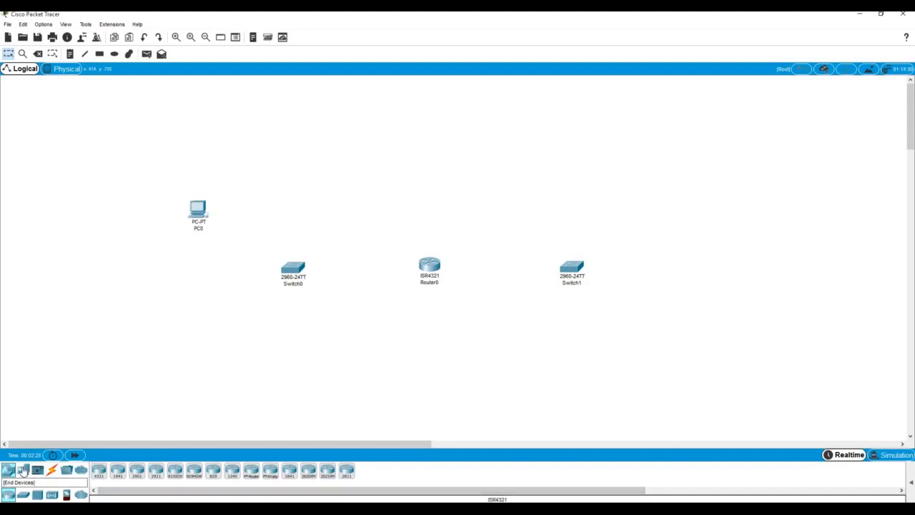
pyautogui.moveTo(24, 469); pyautogui.dragTo(193, 275)
pyautogui.moveTo(23, 470); pyautogui.dragTo(193, 344)
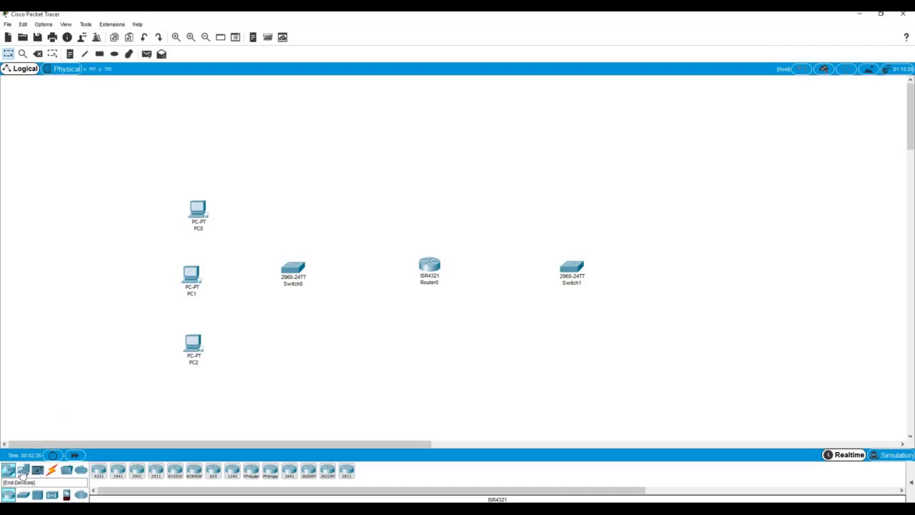
pyautogui.moveTo(22, 478); pyautogui.dragTo(676, 206)
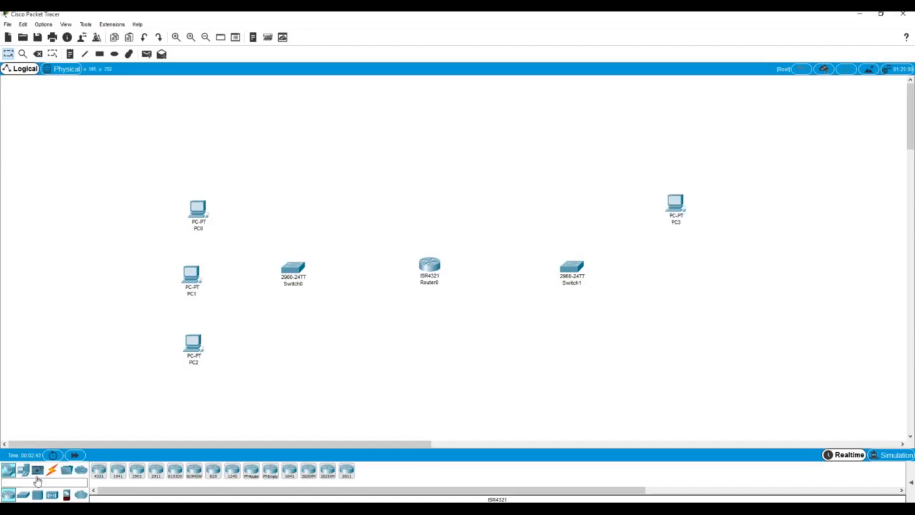
pyautogui.moveTo(25, 477); pyautogui.dragTo(679, 269)
pyautogui.moveTo(25, 473); pyautogui.dragTo(683, 345)
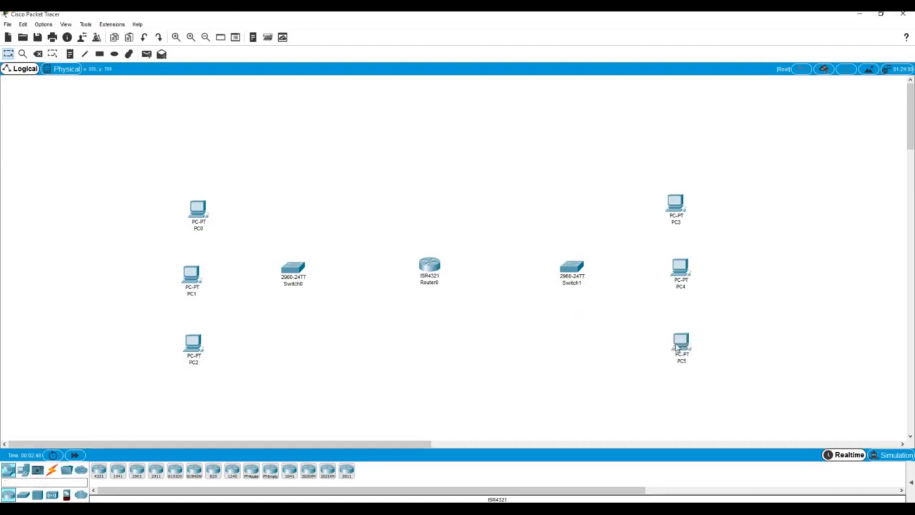
# Step: Connect PC0 to Switch0 with an automatically chosen connection type
pyautogui.click(51, 470)
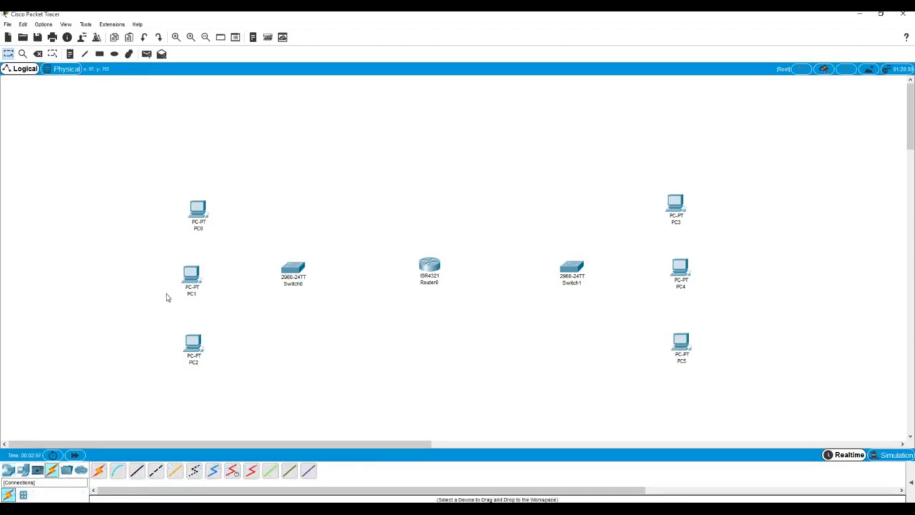
pyautogui.click(196, 214)
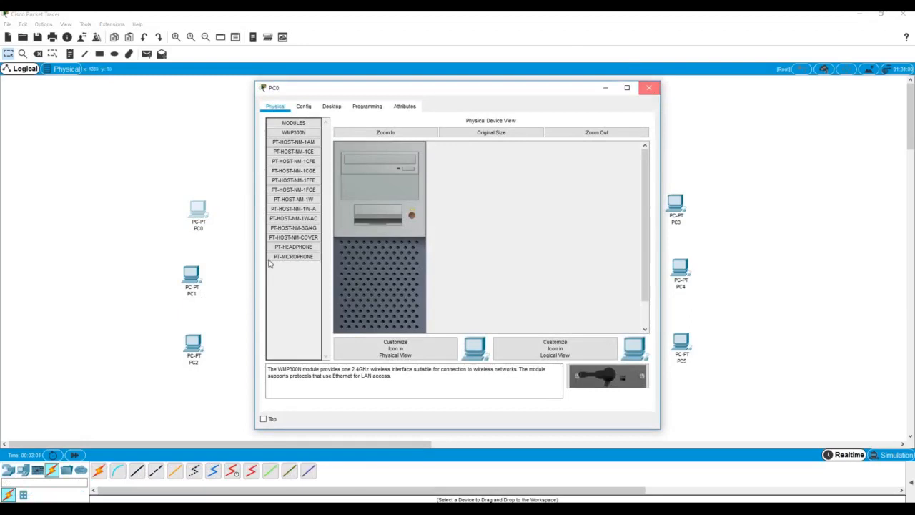
pyautogui.click(650, 88)
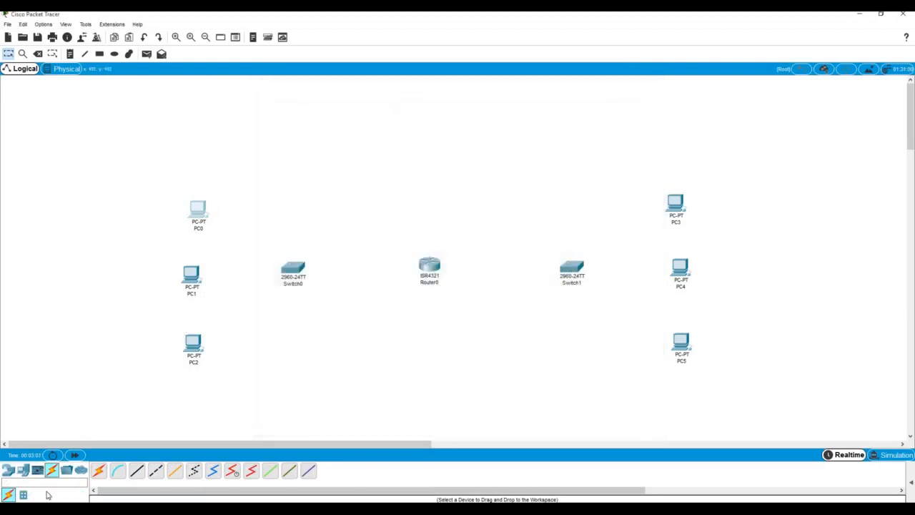
pyautogui.click(198, 219)
pyautogui.click(99, 470)
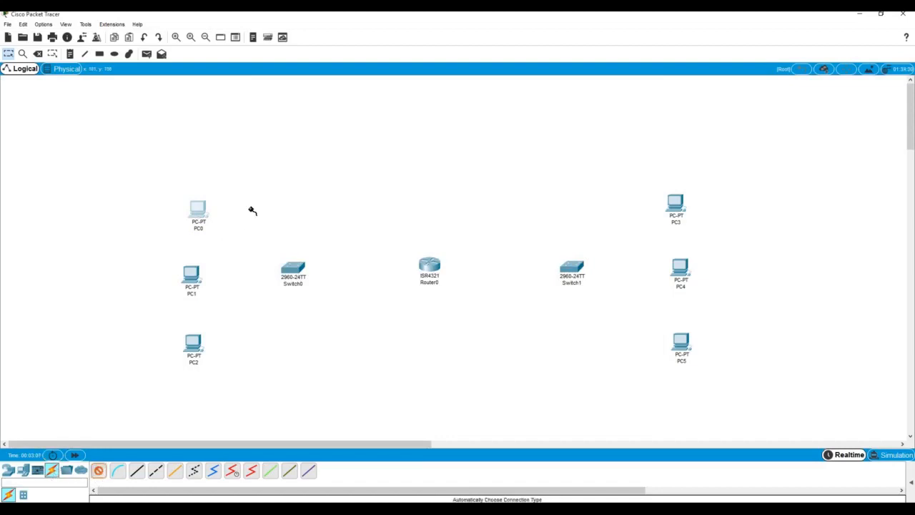
pyautogui.click(210, 219)
pyautogui.click(295, 270)
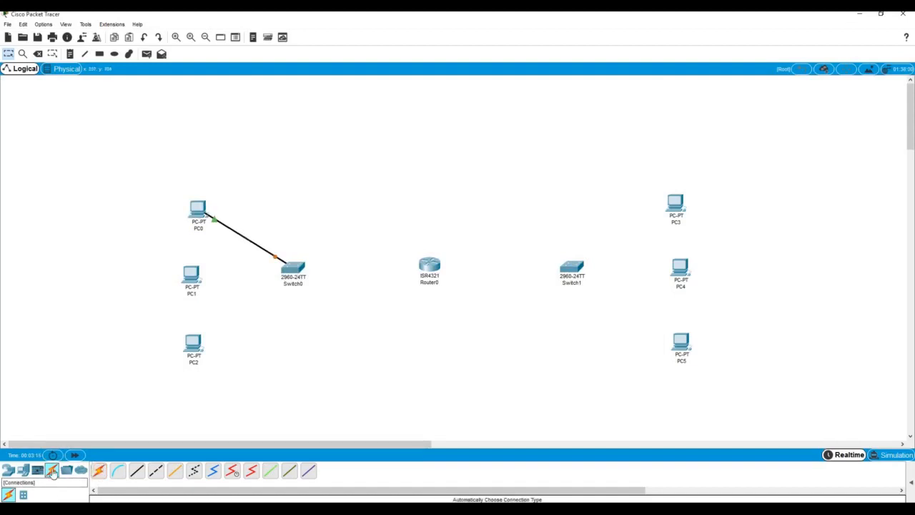
# Step: Connect PC1 and PC2 to Switch0 with automatically chosen connection types
pyautogui.click(99, 471)
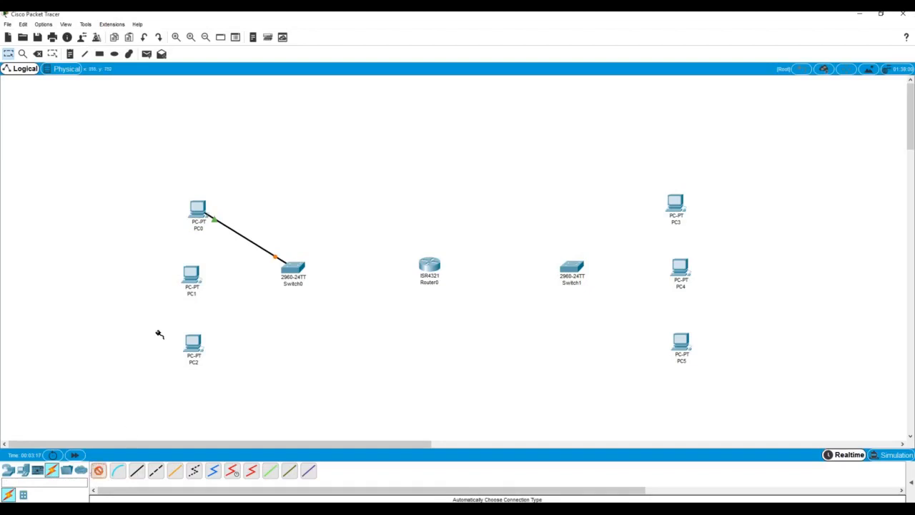
pyautogui.click(192, 277)
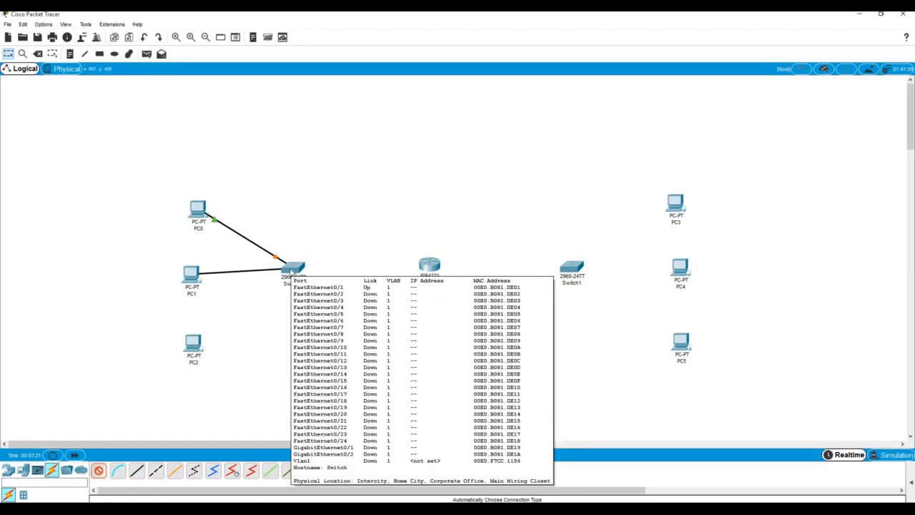
pyautogui.click(292, 272)
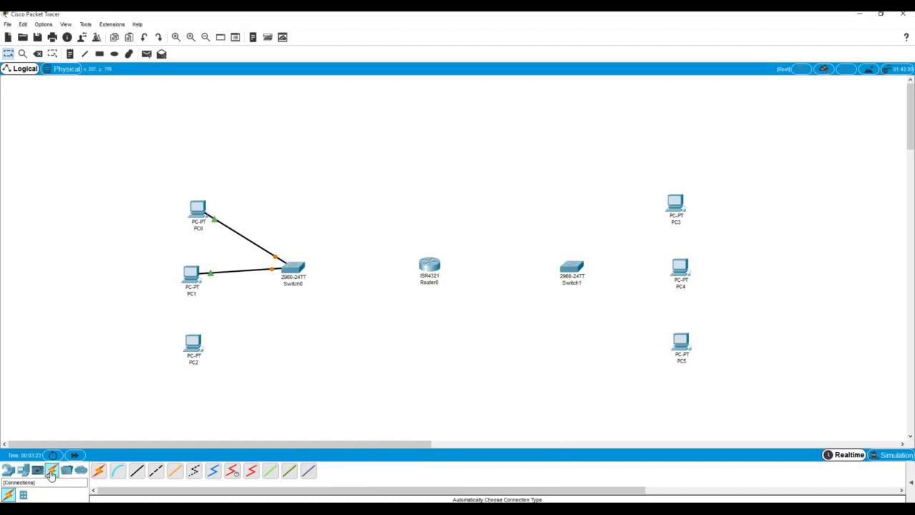
pyautogui.click(194, 348)
pyautogui.click(99, 471)
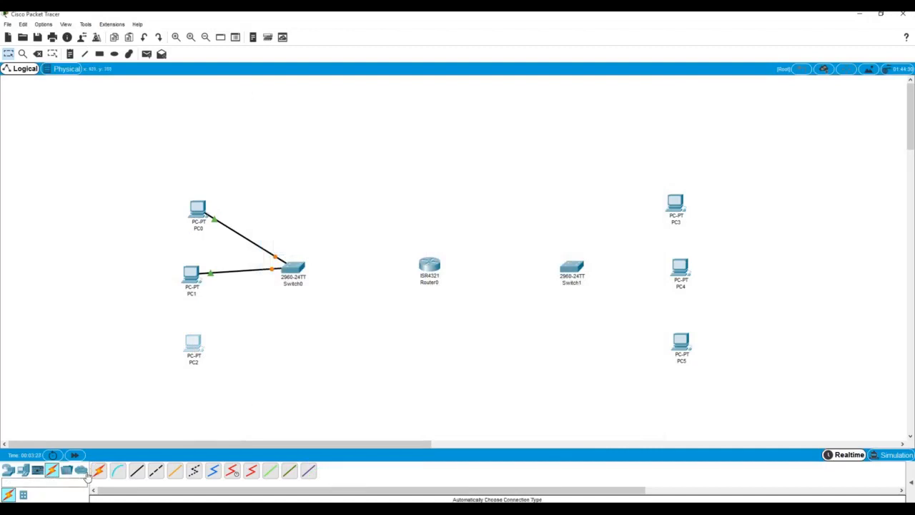
pyautogui.click(197, 346)
pyautogui.click(294, 270)
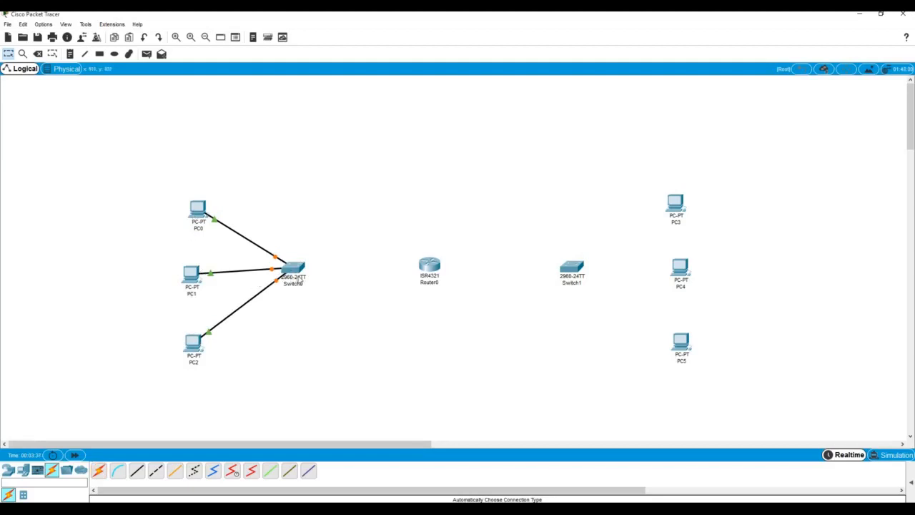
# Step: Link Switch0 to Router0 with an automatically chosen connection type
pyautogui.click(100, 474)
pyautogui.click(298, 266)
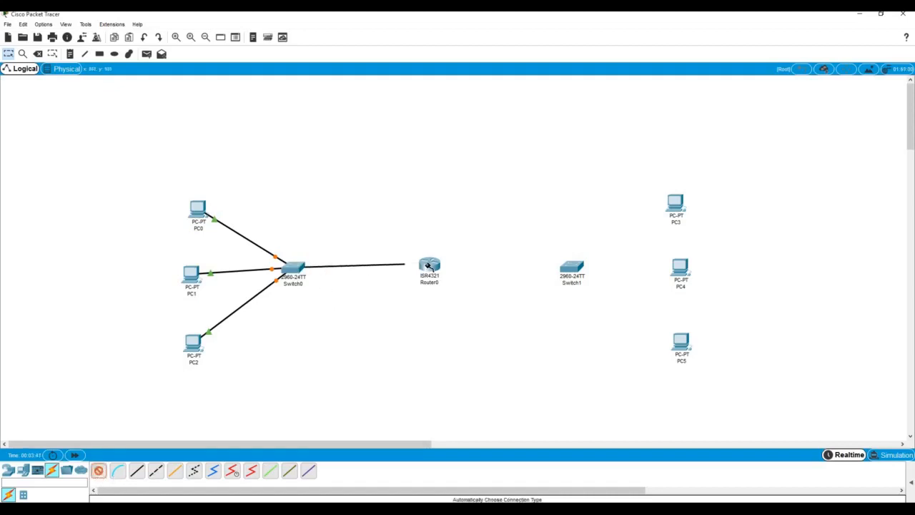
pyautogui.click(427, 268)
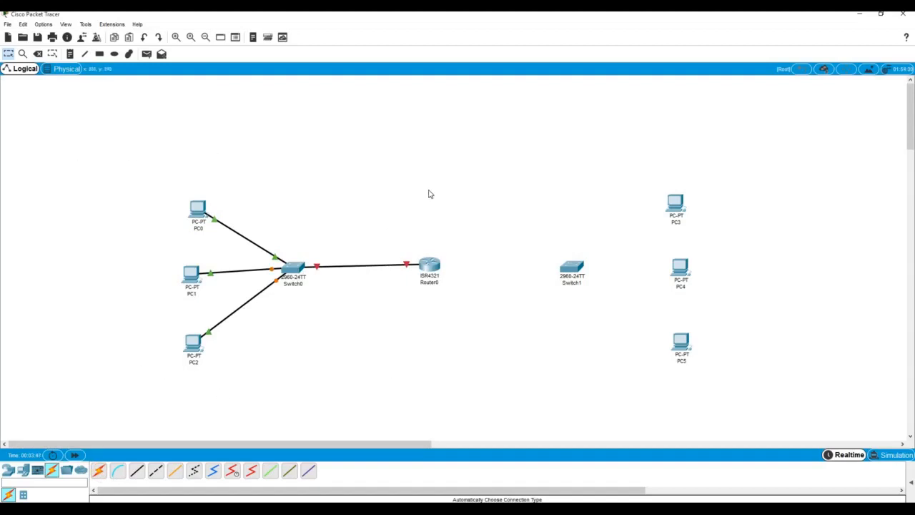
# Step: Connect Switch1 to PC3, PC4 and PC5, and link Router0 to Switch1, using automatically chosen connection types
pyautogui.click(100, 476)
pyautogui.click(576, 269)
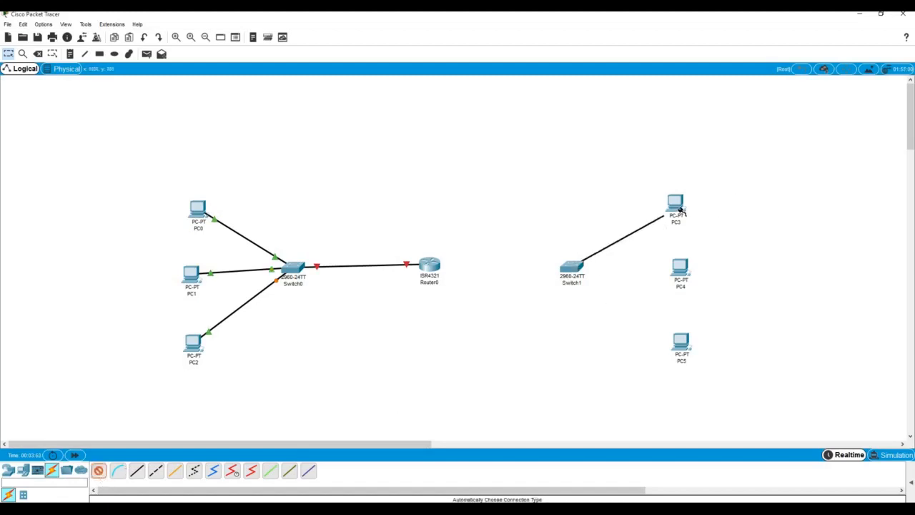
pyautogui.click(679, 205)
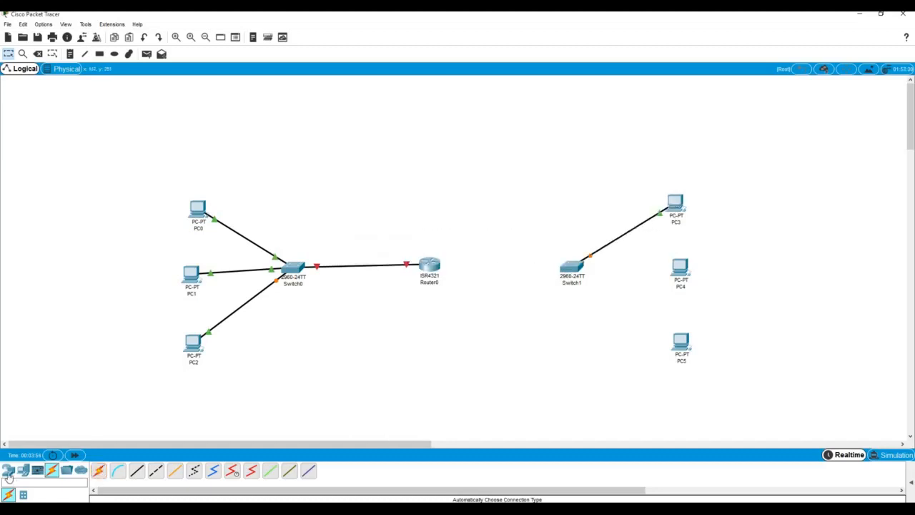
pyautogui.click(99, 472)
pyautogui.click(578, 267)
pyautogui.click(677, 268)
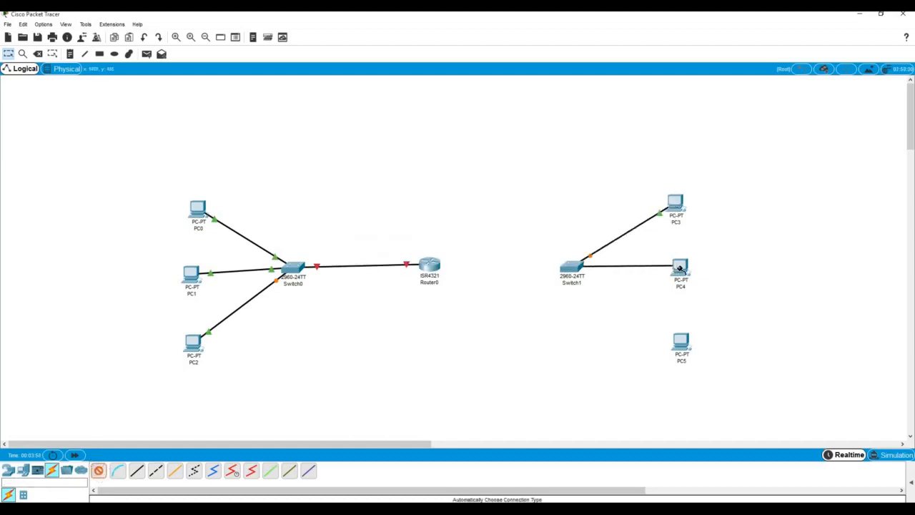
pyautogui.click(100, 472)
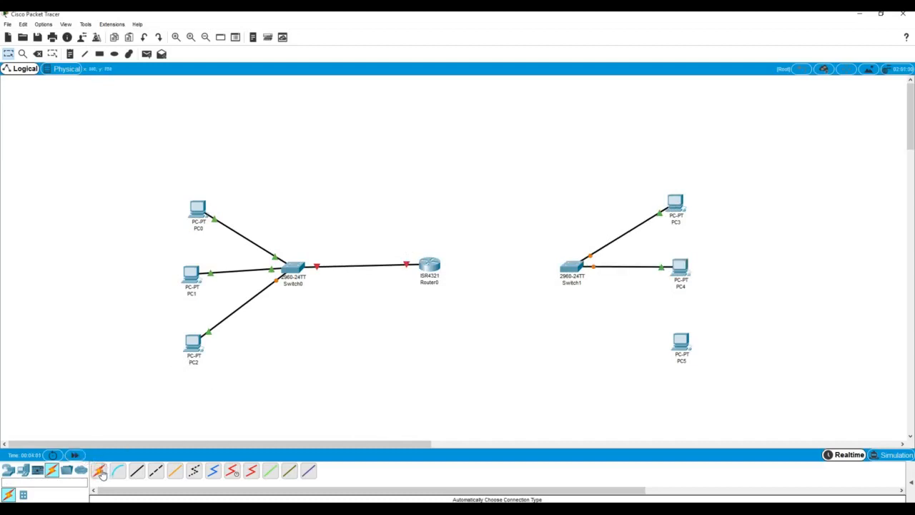
pyautogui.click(573, 269)
pyautogui.click(672, 342)
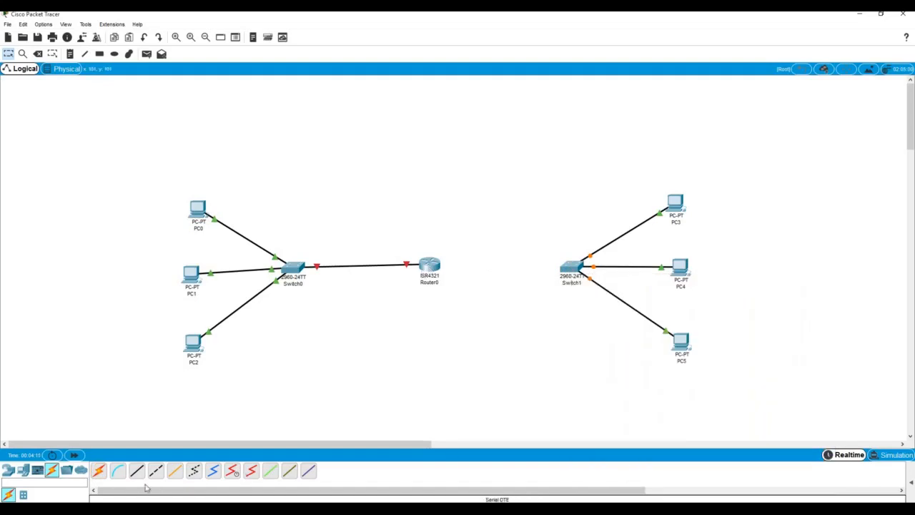
pyautogui.click(438, 266)
pyautogui.click(570, 268)
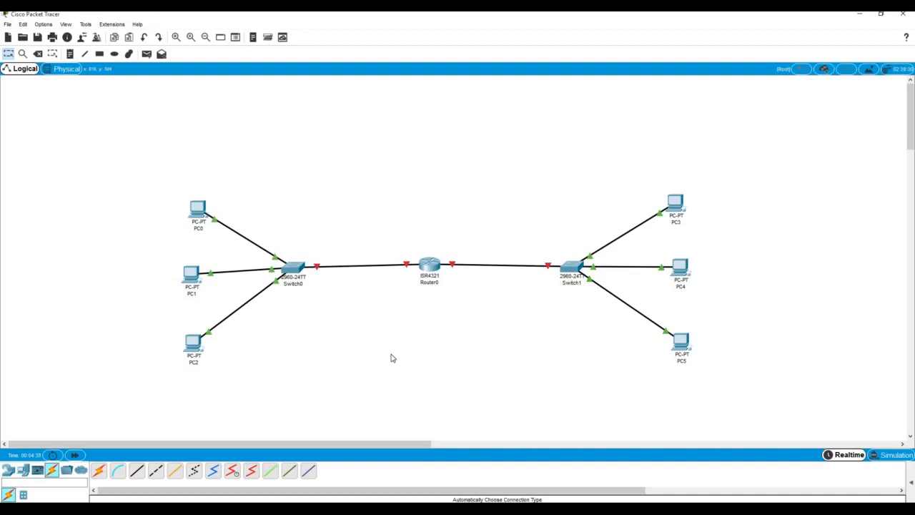
# Step: Give PC0 the static IP address 192.168.1.2 with subnet mask 255.255.255.0, and close its window
pyautogui.click(201, 209)
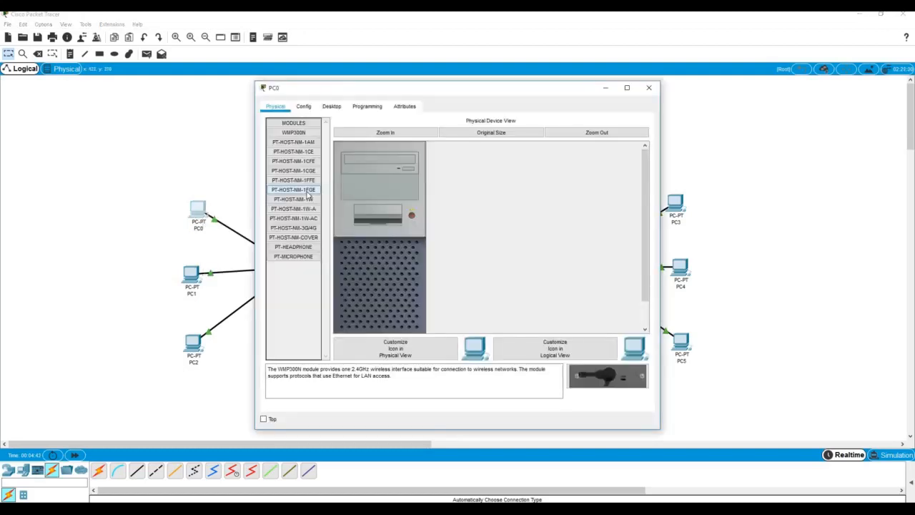
pyautogui.click(305, 106)
pyautogui.click(332, 107)
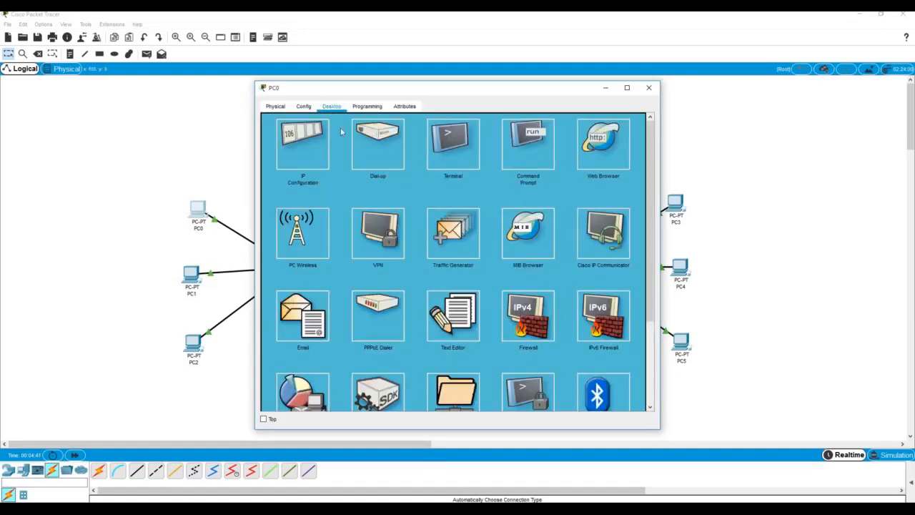
pyautogui.click(310, 148)
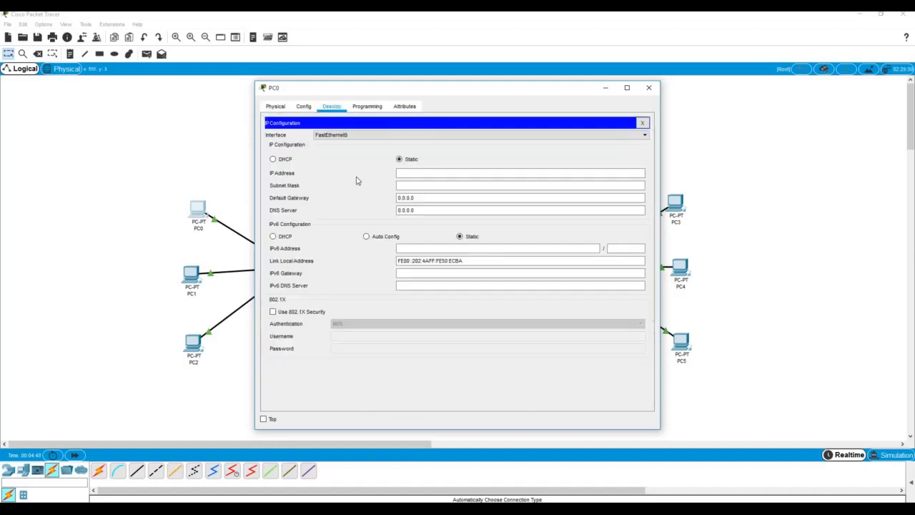
pyautogui.click(423, 173)
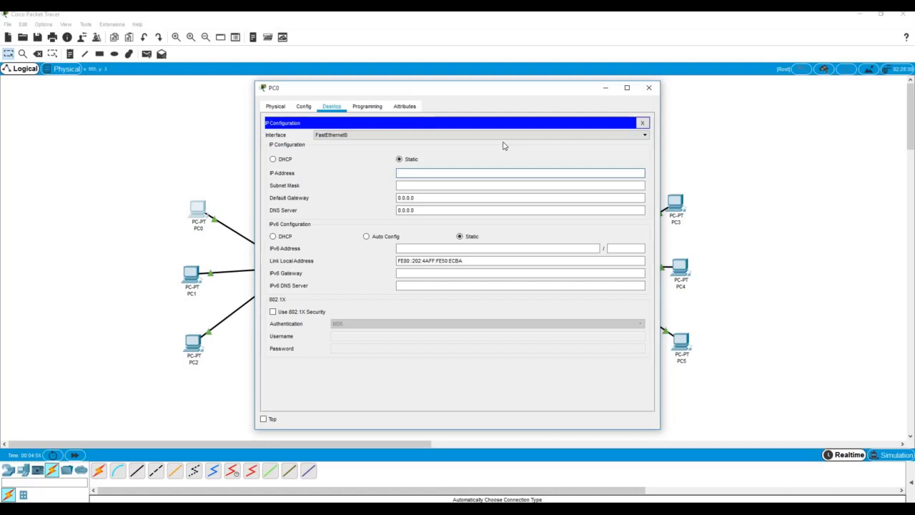
pyautogui.write('192.168.1.2')
pyautogui.click(430, 187)
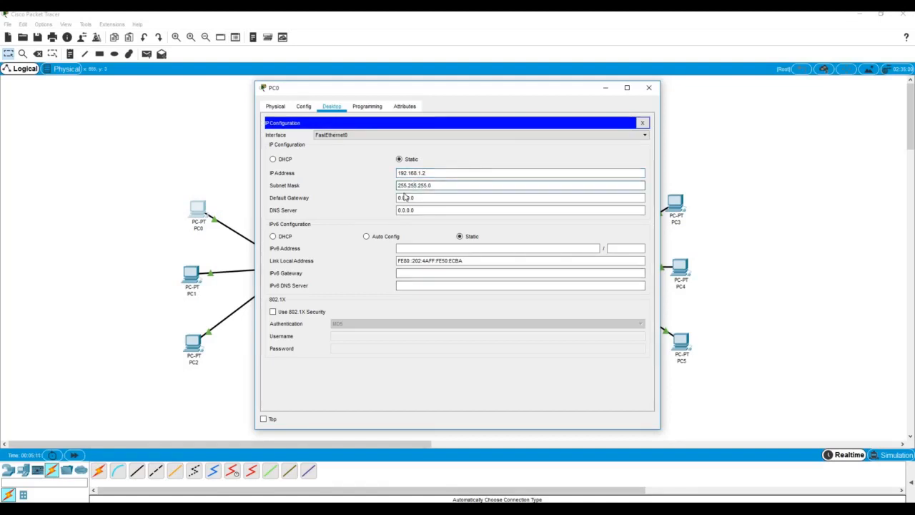
pyautogui.click(413, 196)
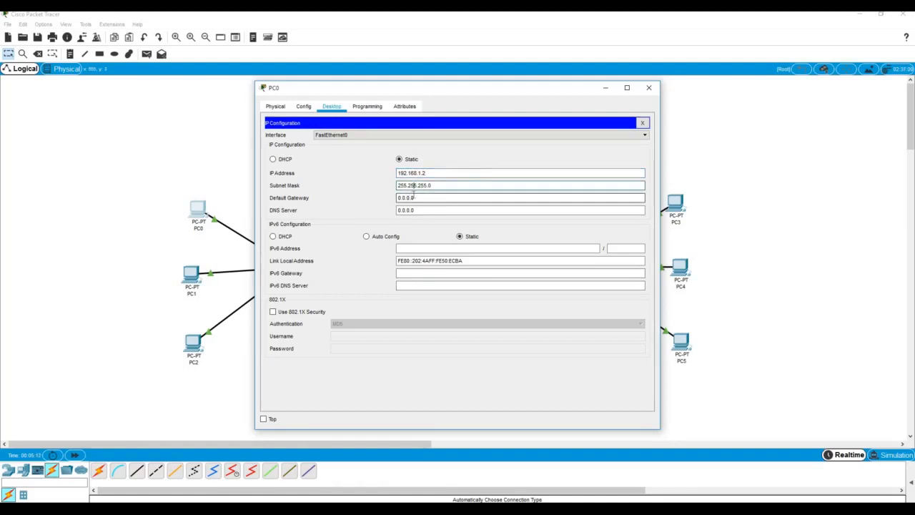
pyautogui.click(436, 188)
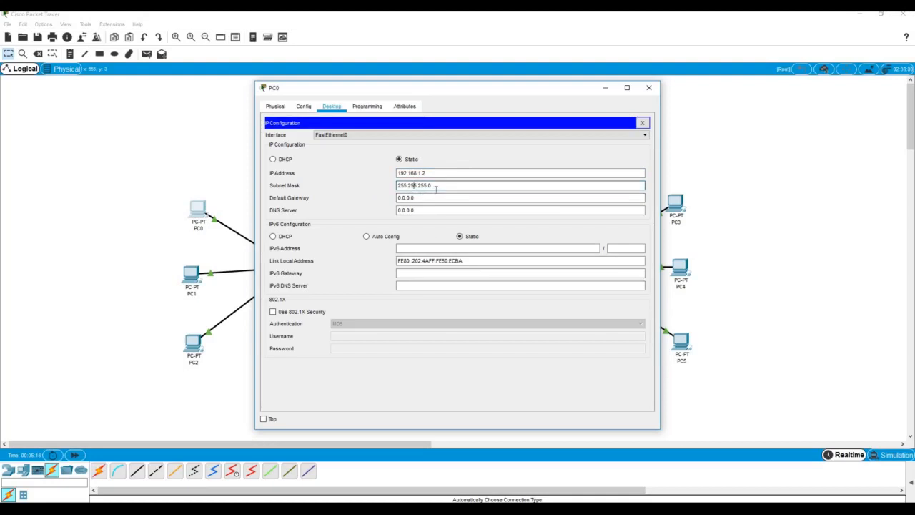
pyautogui.click(651, 88)
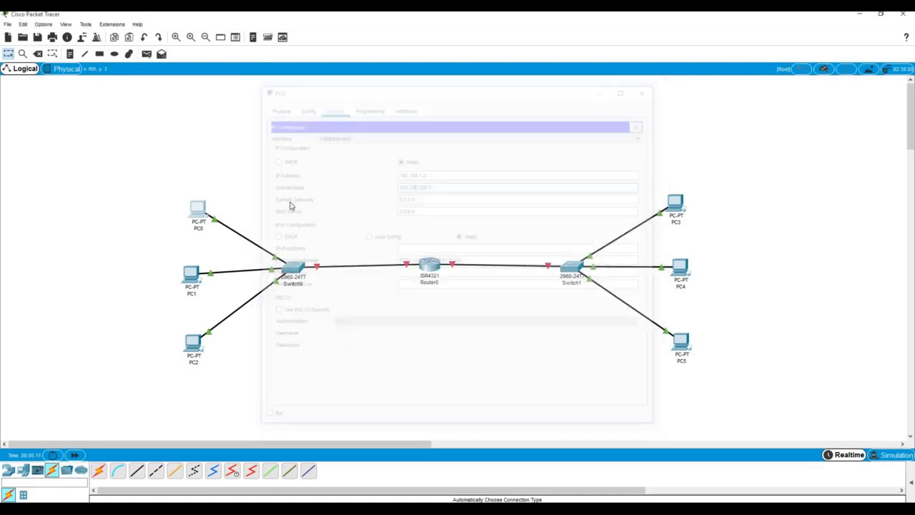
# Step: Give PC1 the static IP address 192.168.1.3 with the default subnet mask, and close its window
pyautogui.click(192, 278)
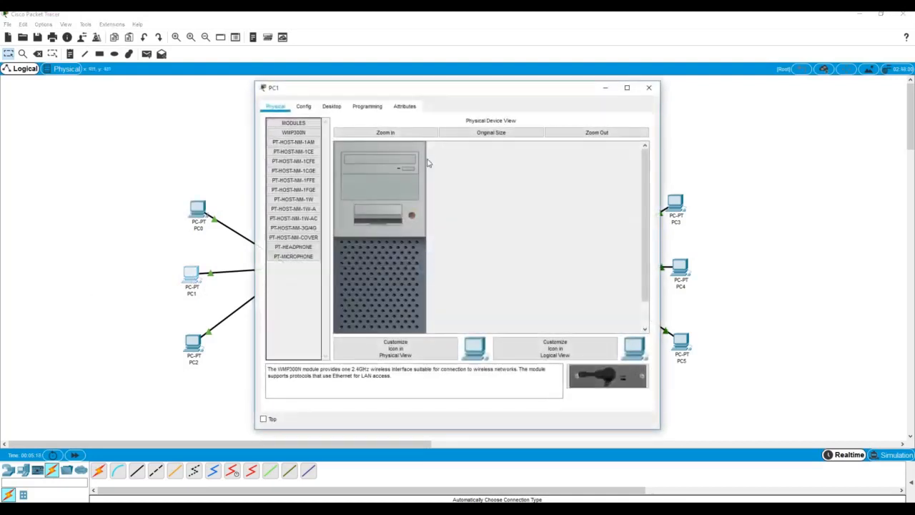
pyautogui.click(331, 107)
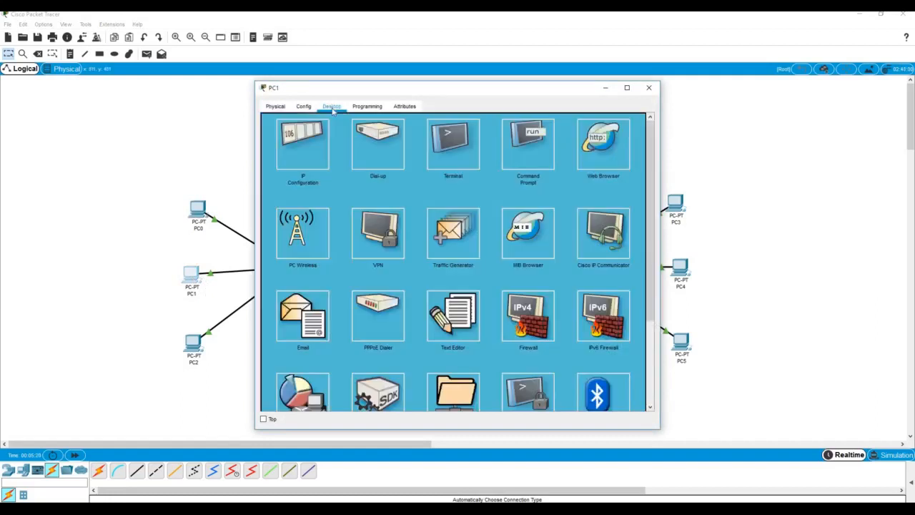
pyautogui.click(291, 149)
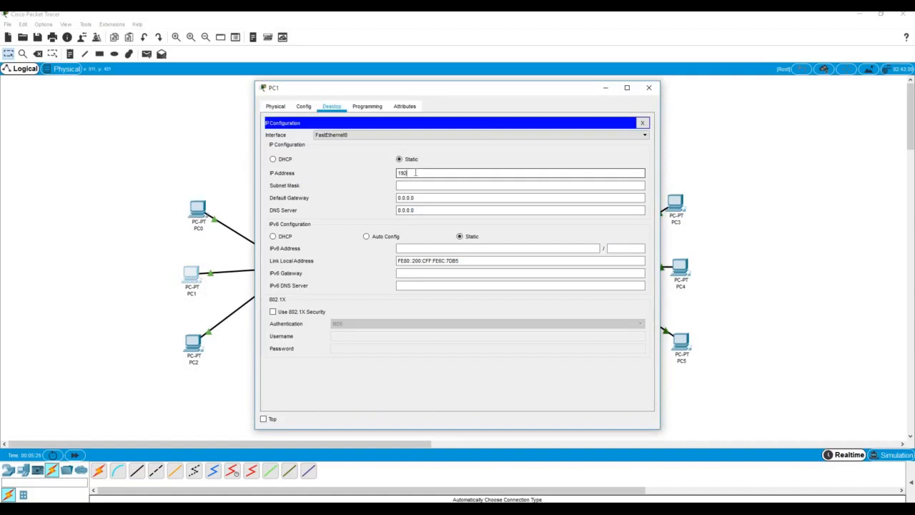
pyautogui.write('192.168.1.3')
pyautogui.click(409, 184)
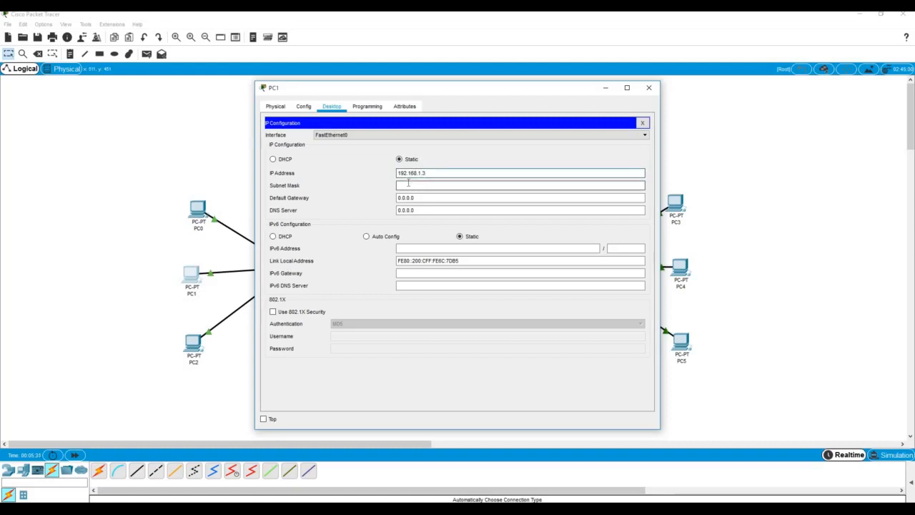
pyautogui.click(652, 88)
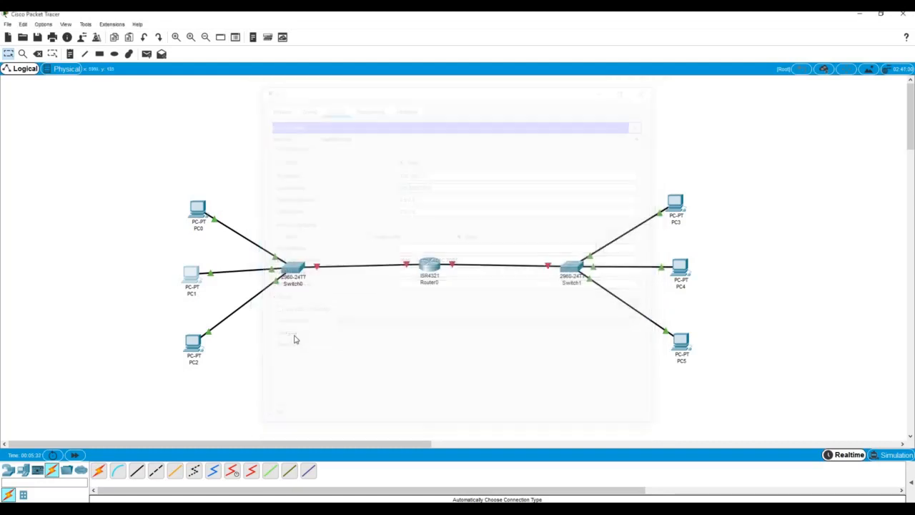
# Step: Give PC2 the static IP address 192.168.1.4 with the default subnet mask, and close its window
pyautogui.click(193, 344)
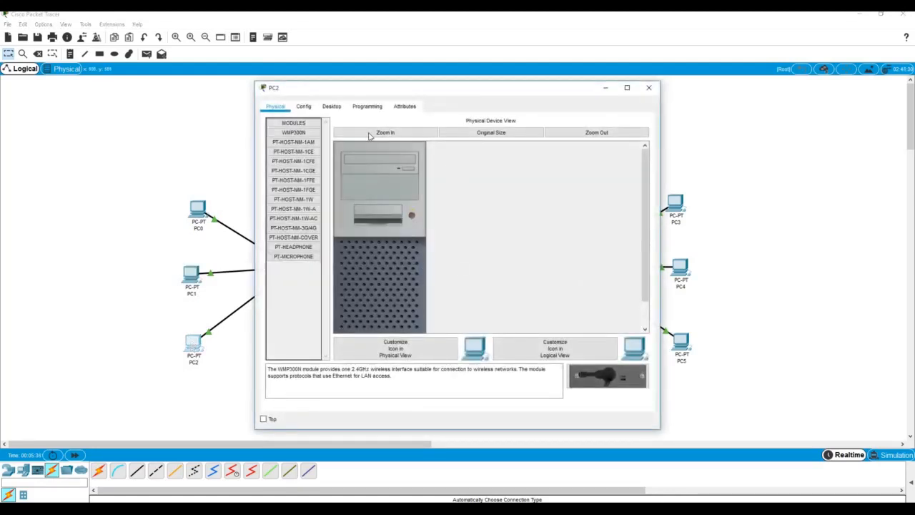
pyautogui.click(332, 107)
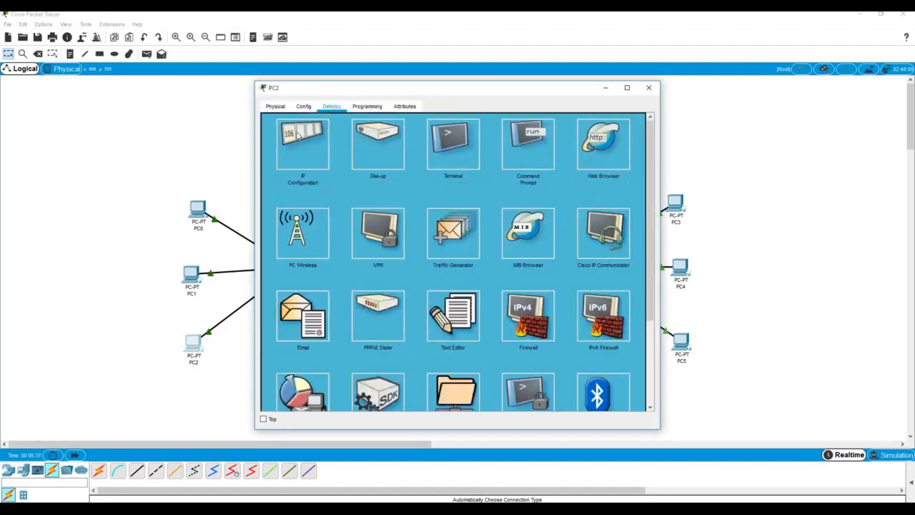
pyautogui.click(300, 134)
pyautogui.click(412, 173)
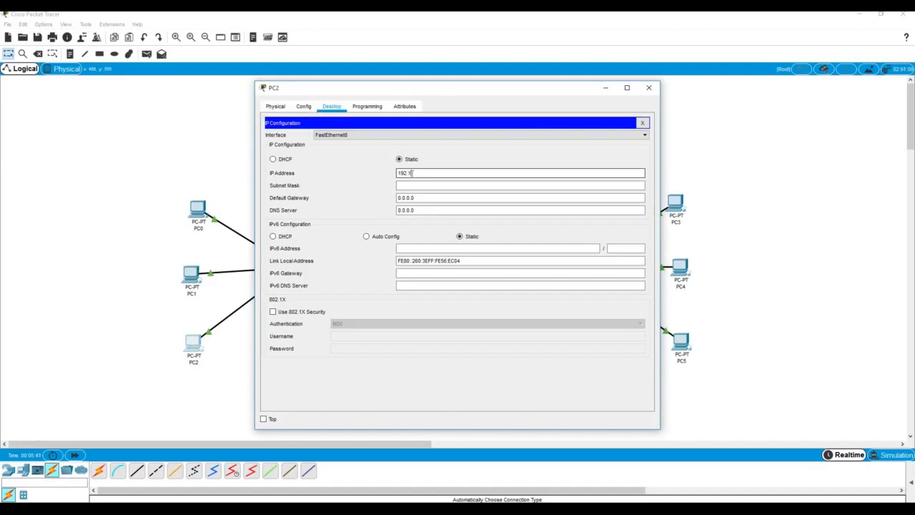
pyautogui.write('192.168.1.4')
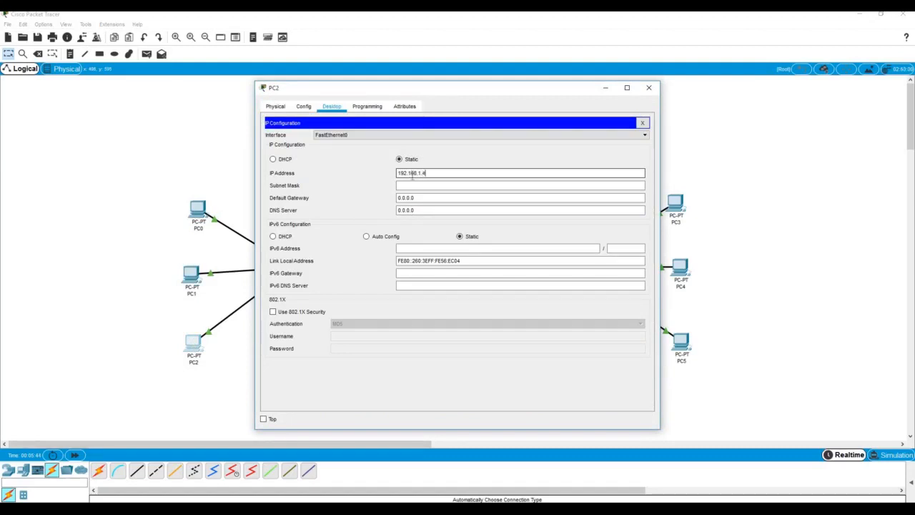
pyautogui.click(411, 186)
pyautogui.click(648, 87)
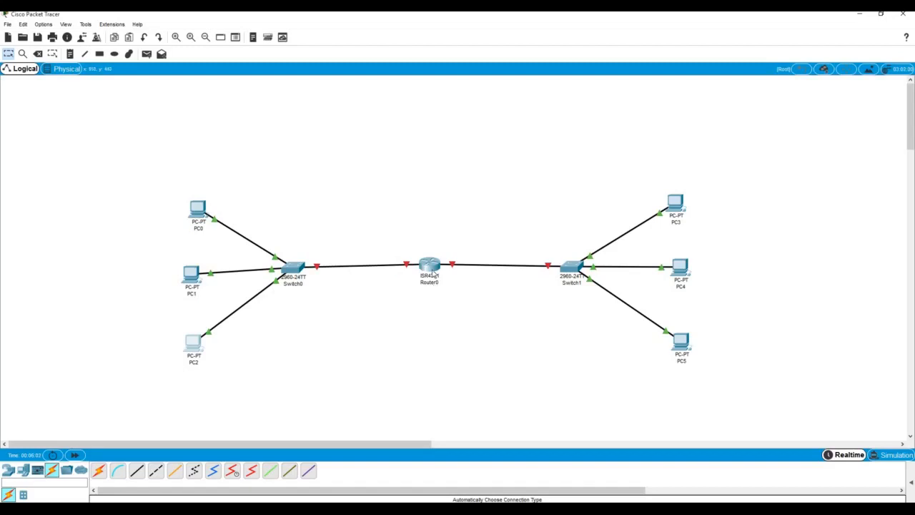
# Step: Configure Router0's GigabitEthernet0/0/0 with IP address 192.168.1.1 and subnet mask 255.255.255.0, switch the port on, and close the router's window
pyautogui.moveTo(432, 268)
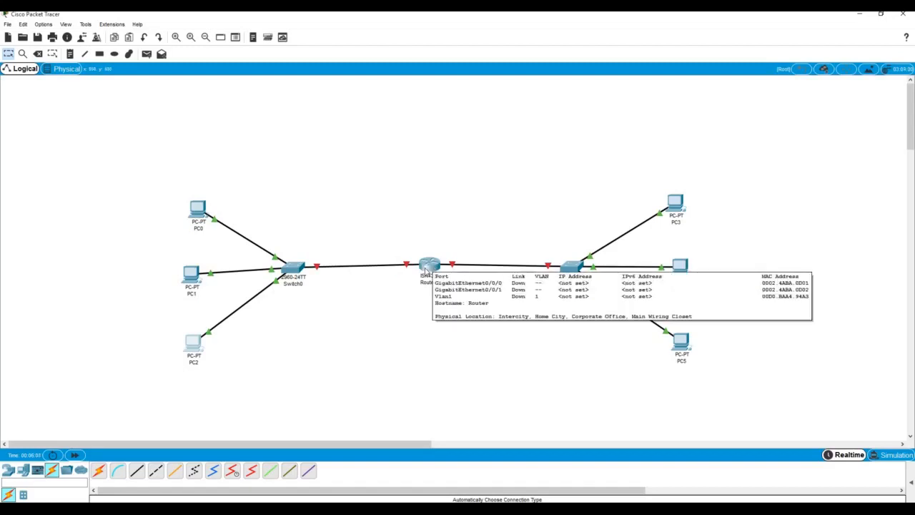
pyautogui.click(422, 268)
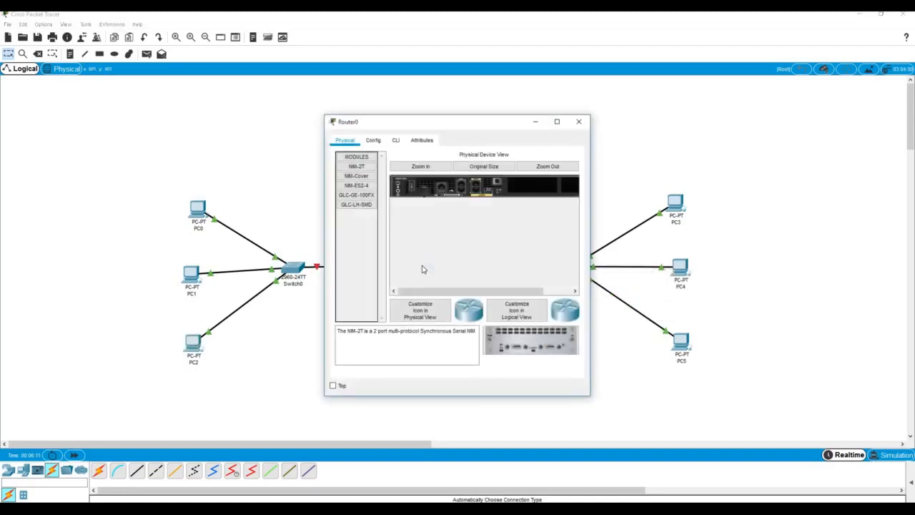
pyautogui.click(374, 140)
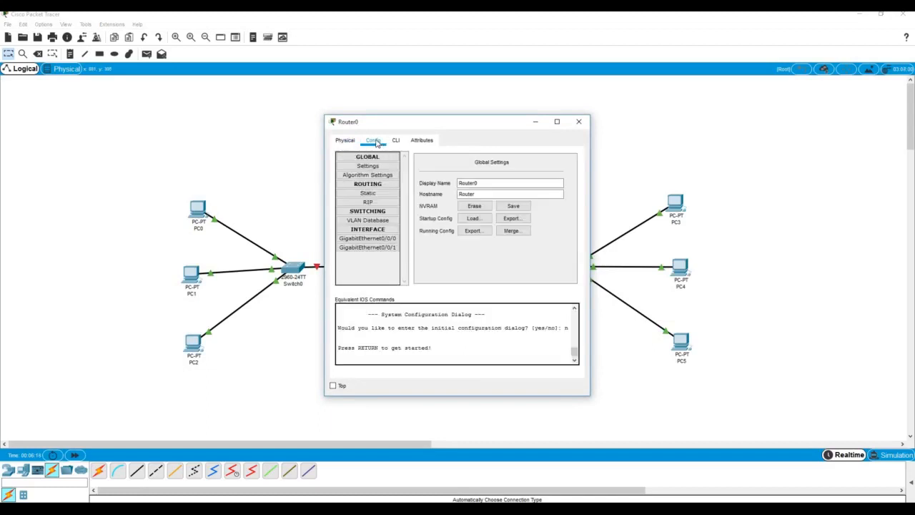
pyautogui.click(374, 241)
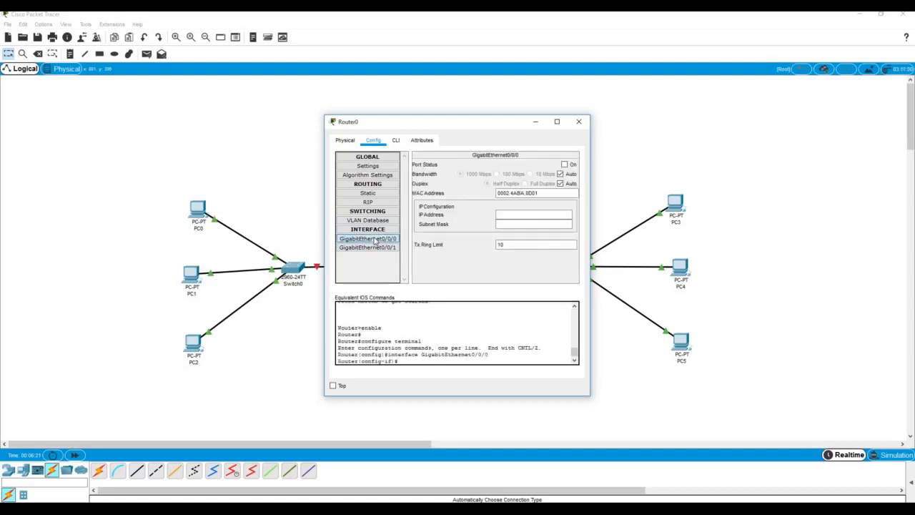
pyautogui.click(505, 214)
pyautogui.write('192.168.1')
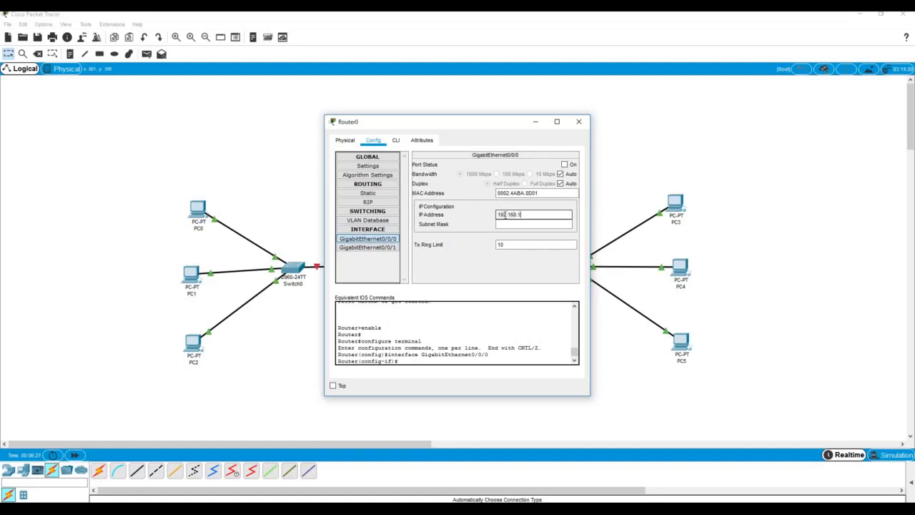
pyautogui.write('.1')
pyautogui.click(510, 226)
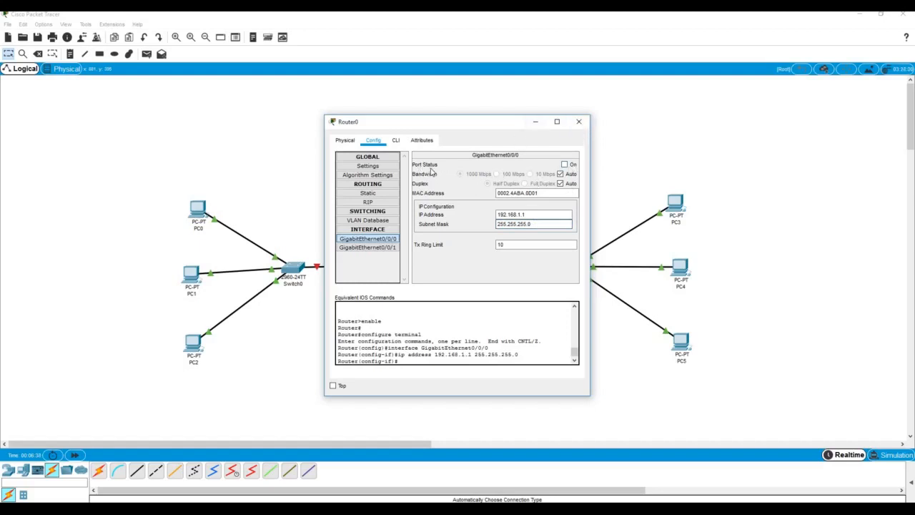
pyautogui.click(564, 165)
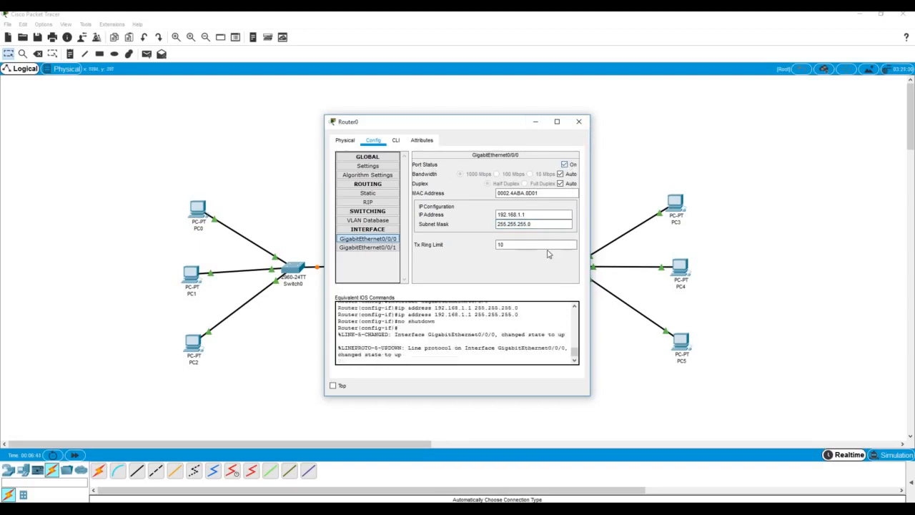
pyautogui.click(581, 123)
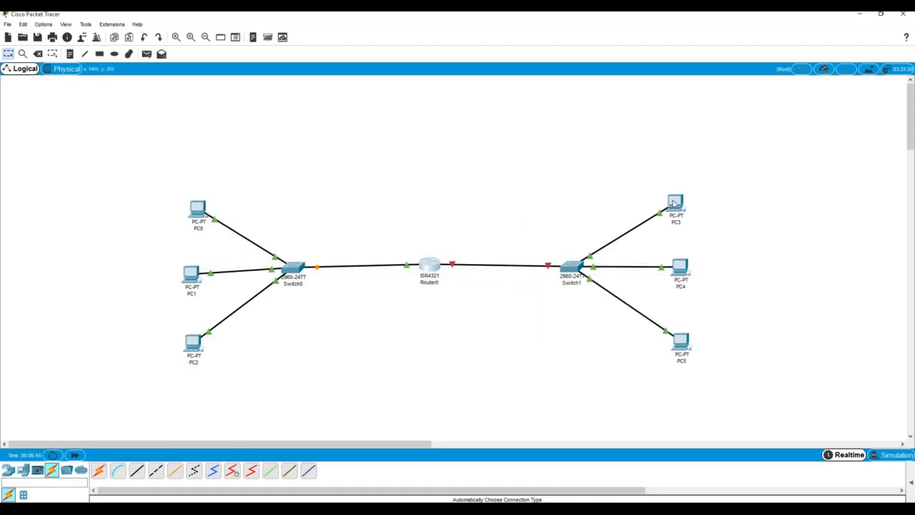
# Step: Give PC3 the static IP address 192.168.2.2 with subnet mask 255.255.255.0, and close its window
pyautogui.moveTo(676, 206)
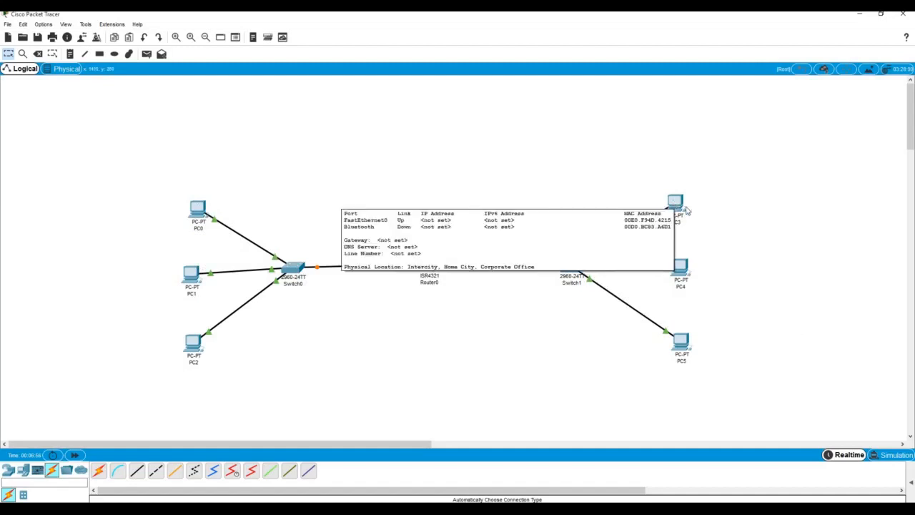
pyautogui.click(676, 203)
pyautogui.click(326, 106)
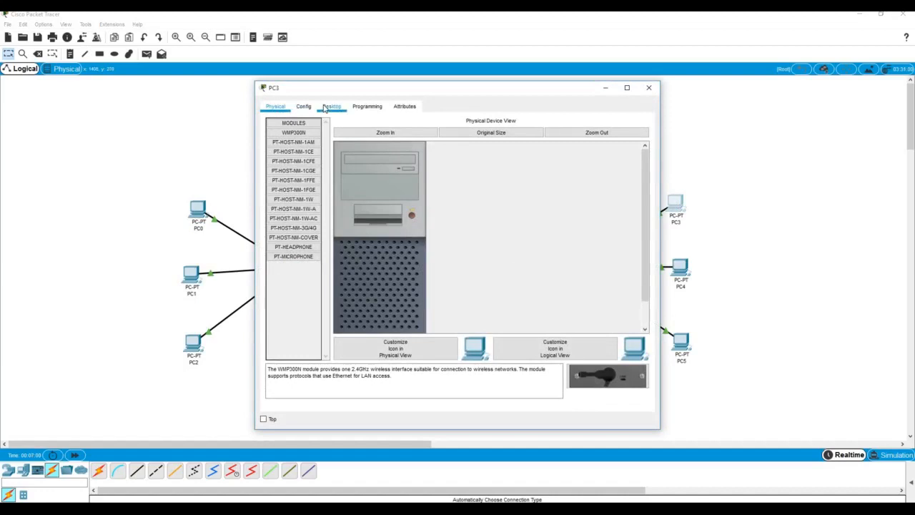
pyautogui.click(307, 144)
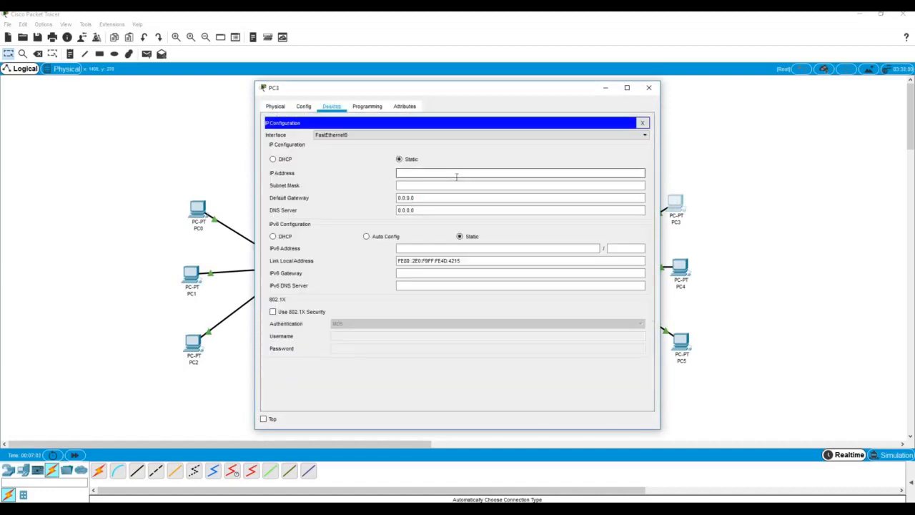
pyautogui.write('192.168.2.2')
pyautogui.click(419, 185)
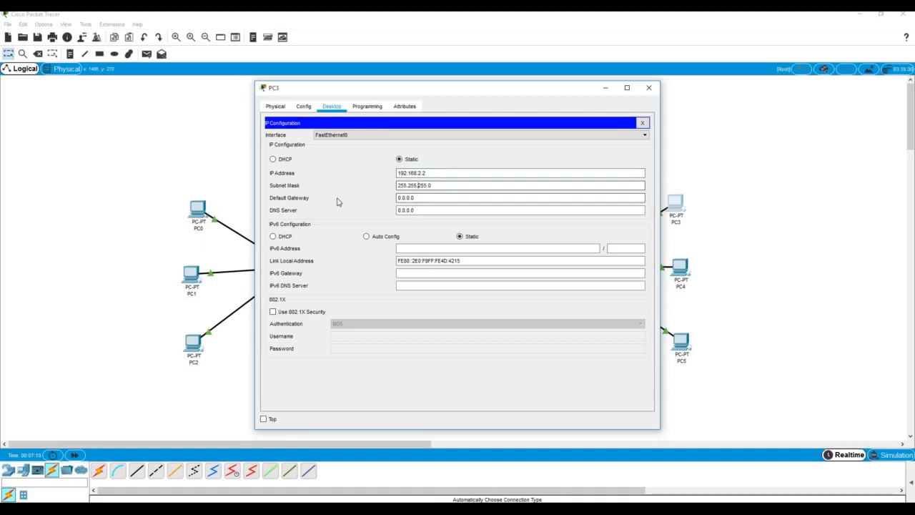
pyautogui.click(417, 198)
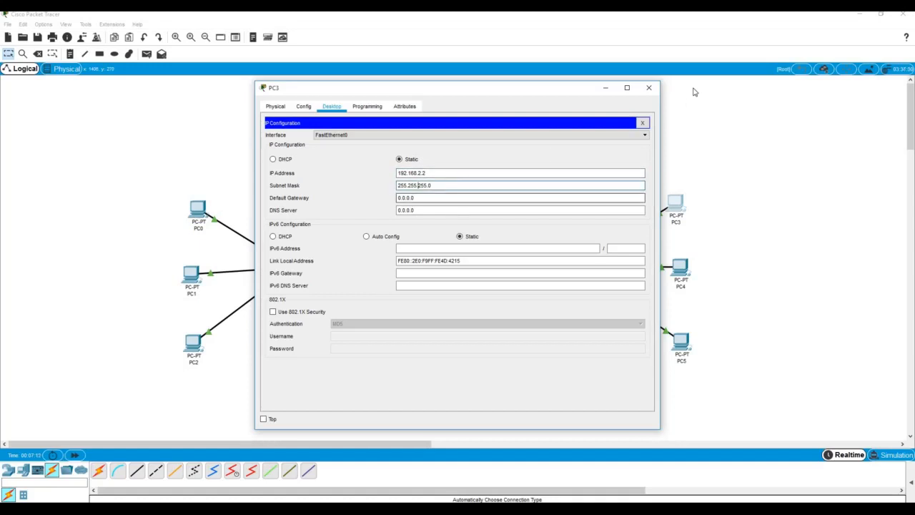
pyautogui.click(650, 87)
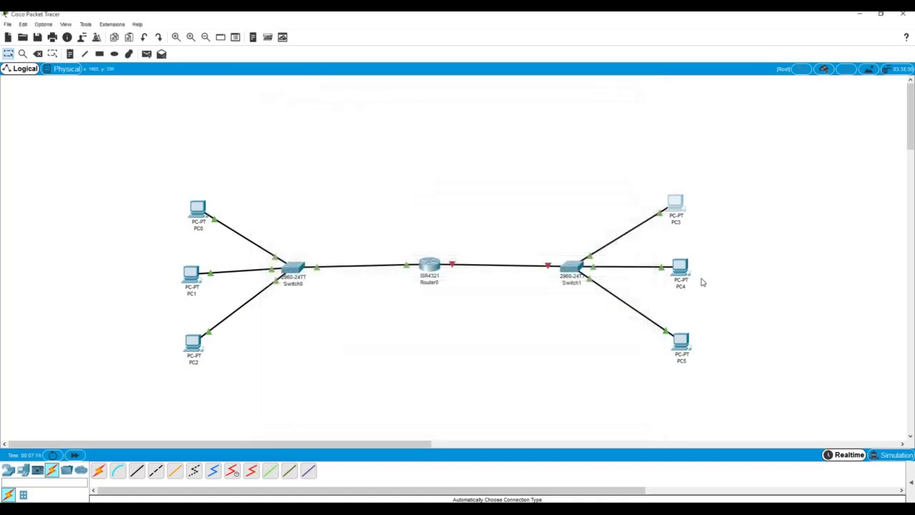
# Step: Give PC4 the static IP address 192.168.2.3 with subnet mask 255.255.255.0, and close its window
pyautogui.click(681, 269)
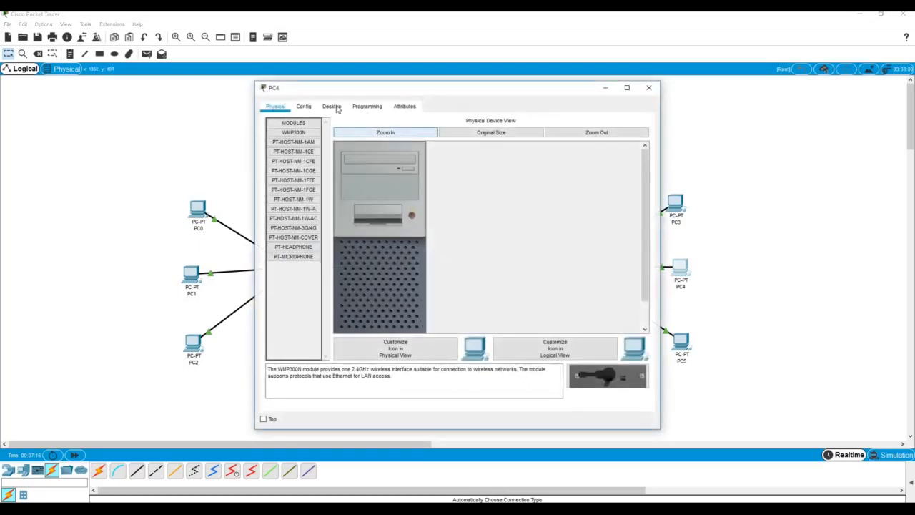
pyautogui.click(332, 106)
pyautogui.click(292, 148)
pyautogui.click(450, 172)
pyautogui.write('192.168.2.3')
pyautogui.click(422, 185)
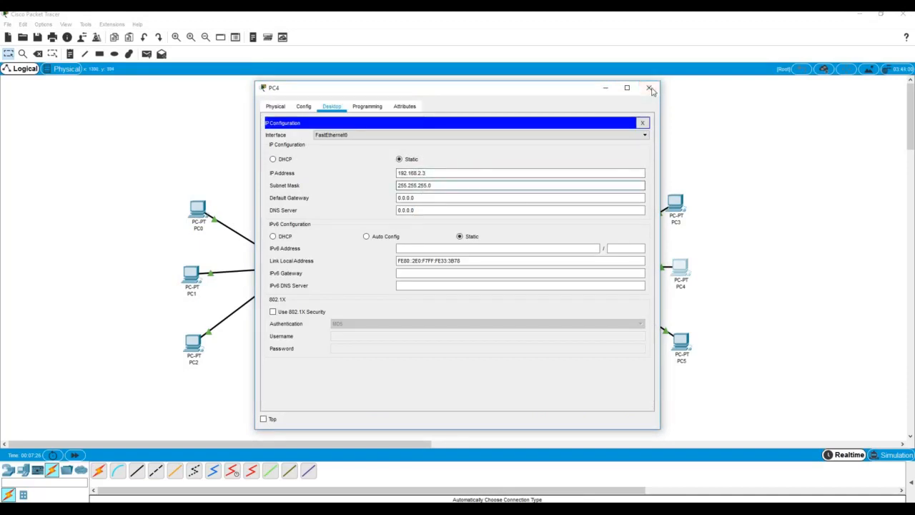
pyautogui.click(648, 89)
# Step: Give PC5 the static IP address 192.168.2.4 with the default subnet mask, and close its window
pyautogui.click(680, 342)
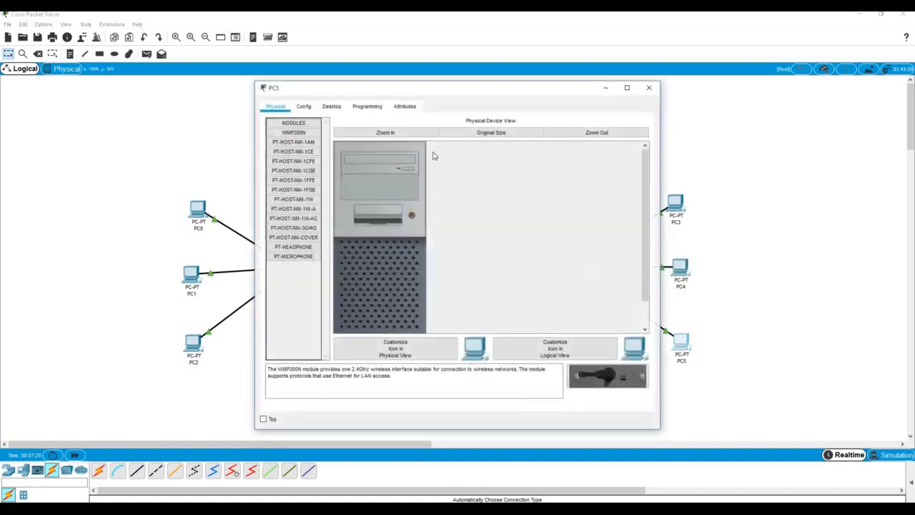
pyautogui.click(332, 105)
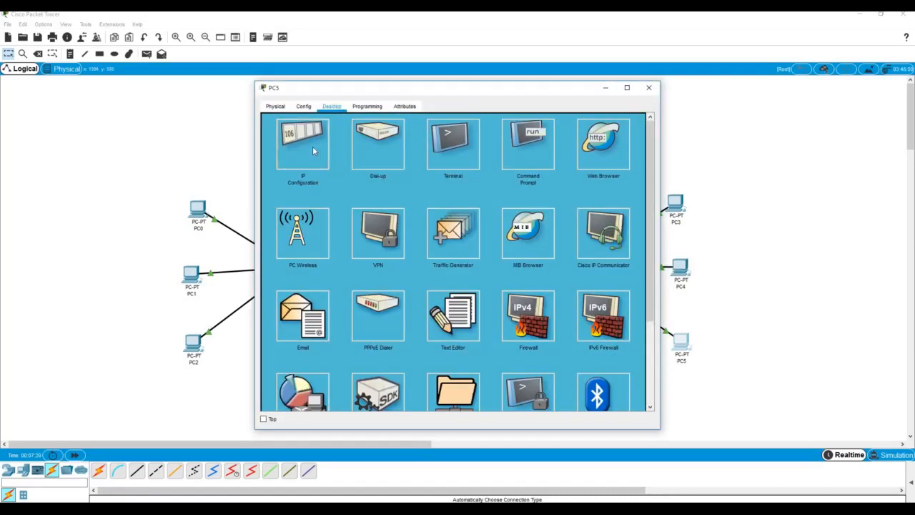
pyautogui.click(313, 146)
pyautogui.click(415, 172)
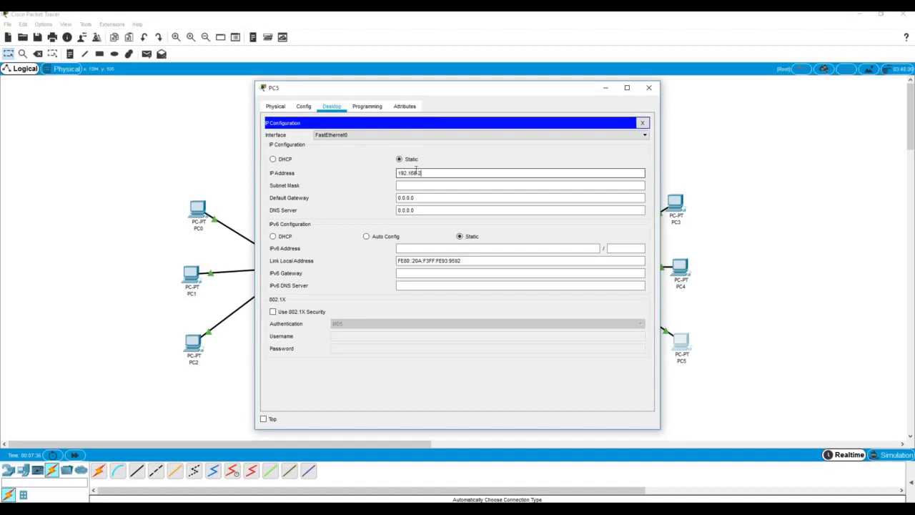
pyautogui.write('192.168.2.4')
pyautogui.click(411, 185)
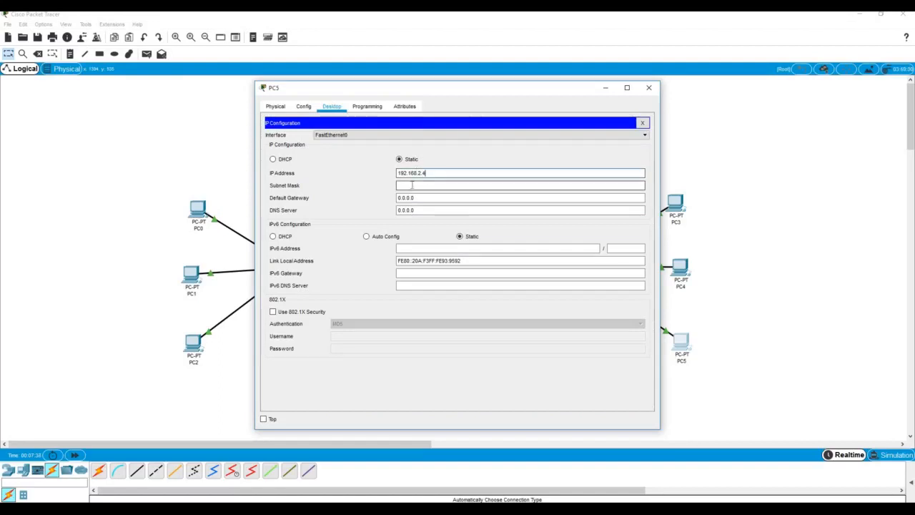
pyautogui.click(456, 197)
pyautogui.click(648, 87)
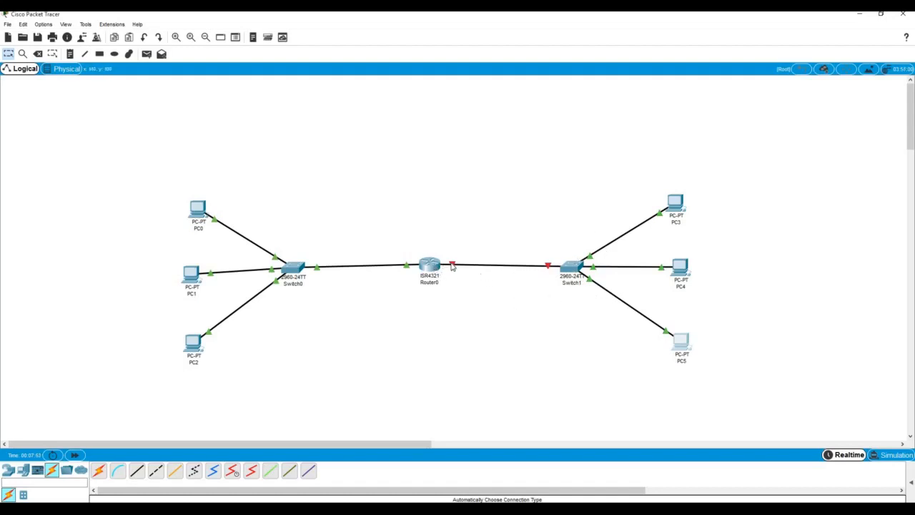
# Step: Configure Router0's GigabitEthernet0/0/1 with IP address 192.168.2.1 and subnet mask 255.255.255.0, and switch the port on
pyautogui.moveTo(452, 267)
pyautogui.click(430, 264)
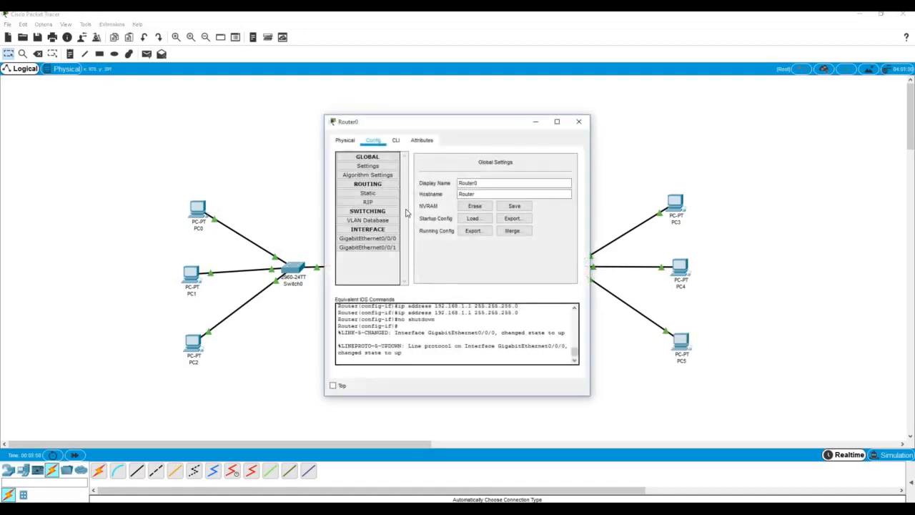
pyautogui.click(389, 248)
pyautogui.click(509, 215)
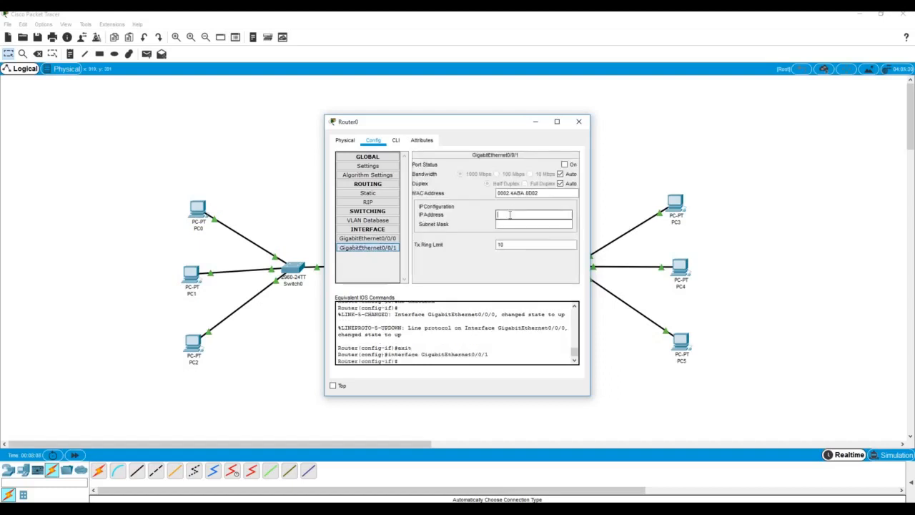
pyautogui.write('192.168.2.1')
pyautogui.click(504, 225)
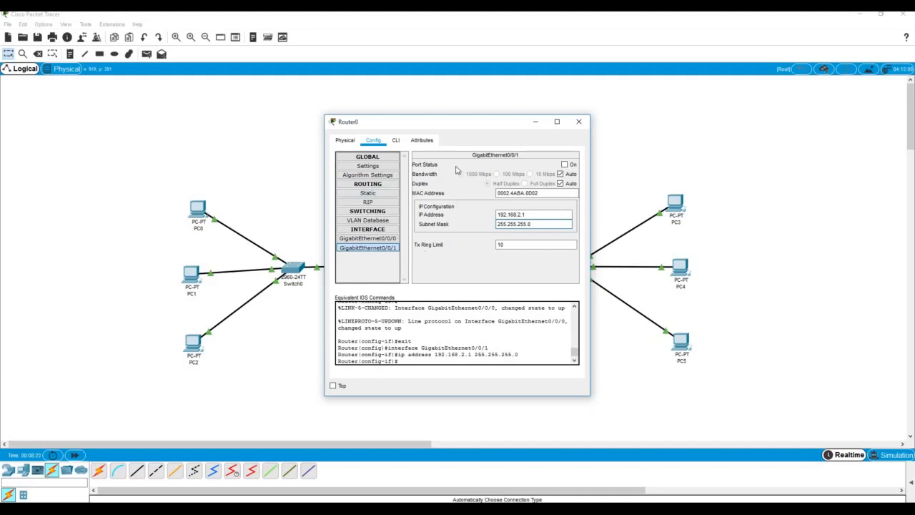
pyautogui.click(564, 166)
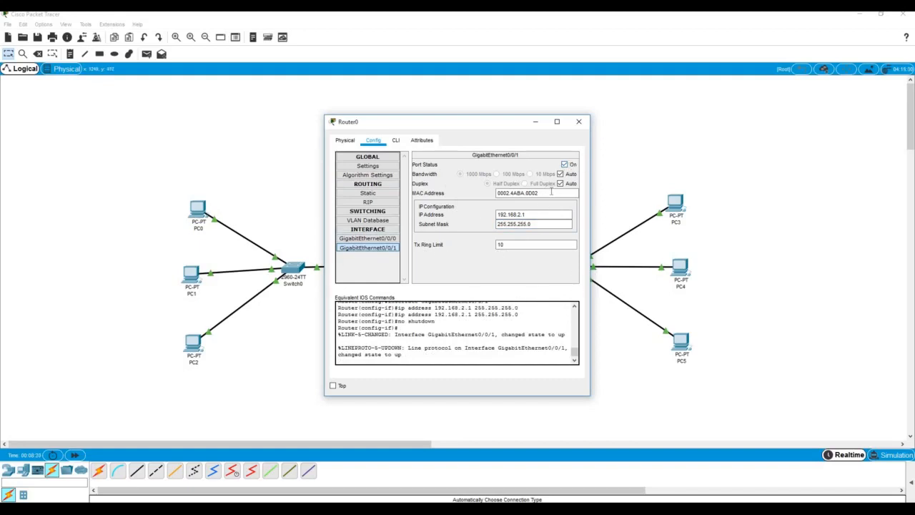
# Step: Close Router0's window and draw a rectangle around PC0, PC1, PC2 and Switch0, with #aaff7f picked as the fill colour
pyautogui.click(579, 123)
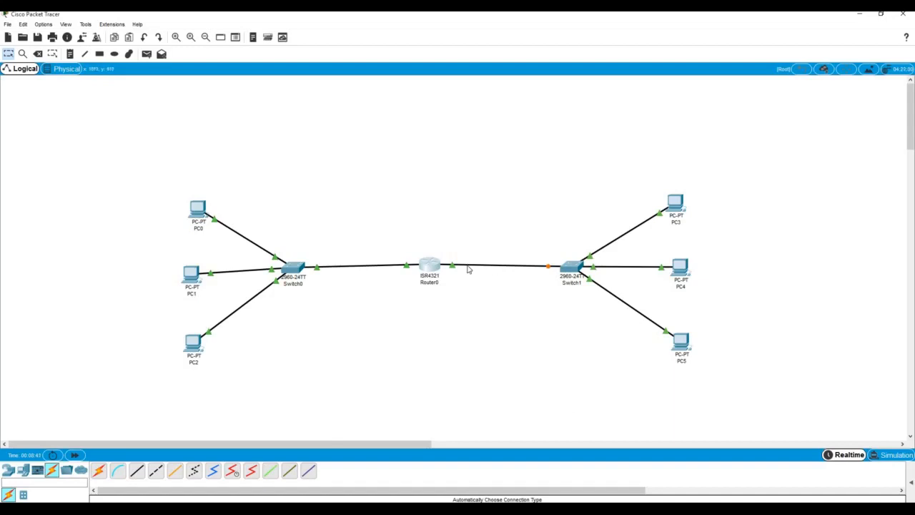
pyautogui.moveTo(434, 268)
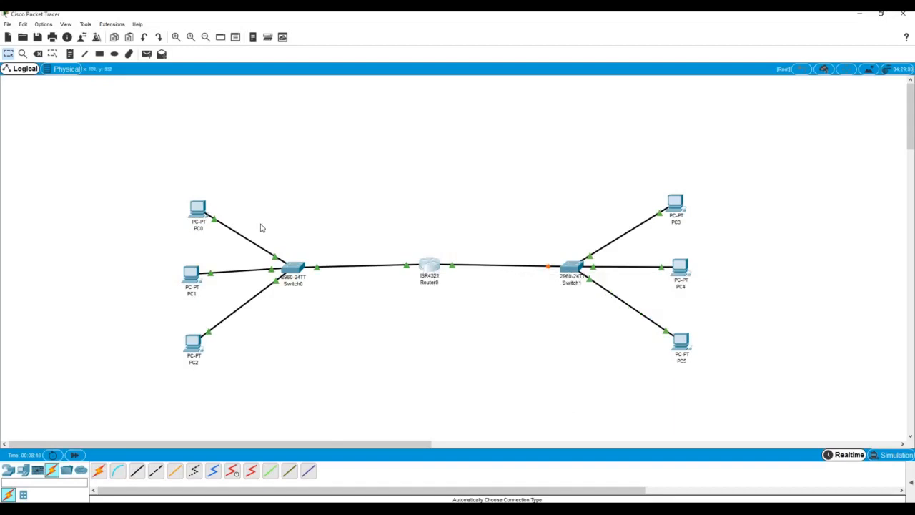
pyautogui.click(84, 25)
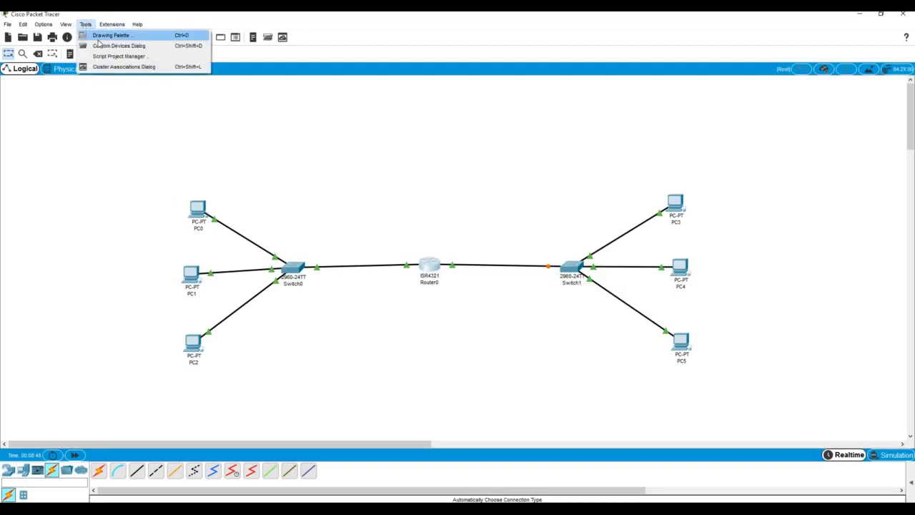
pyautogui.click(104, 36)
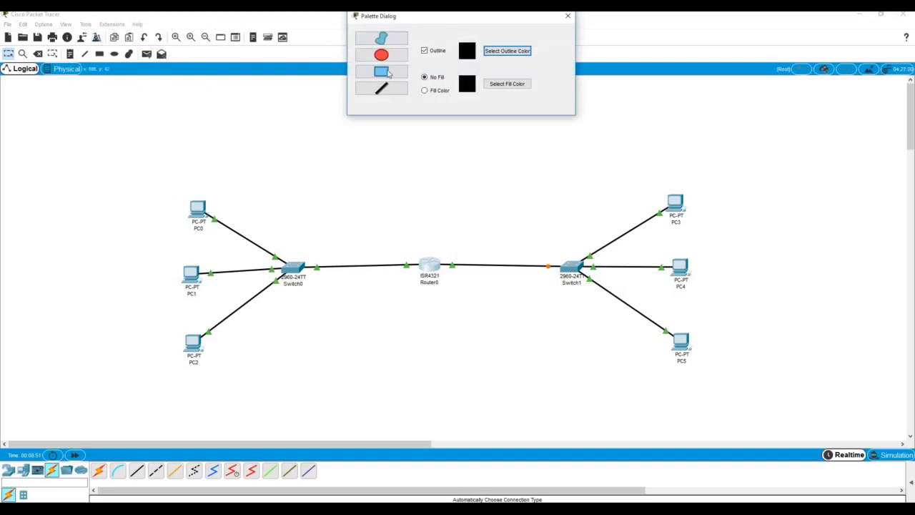
pyautogui.click(381, 73)
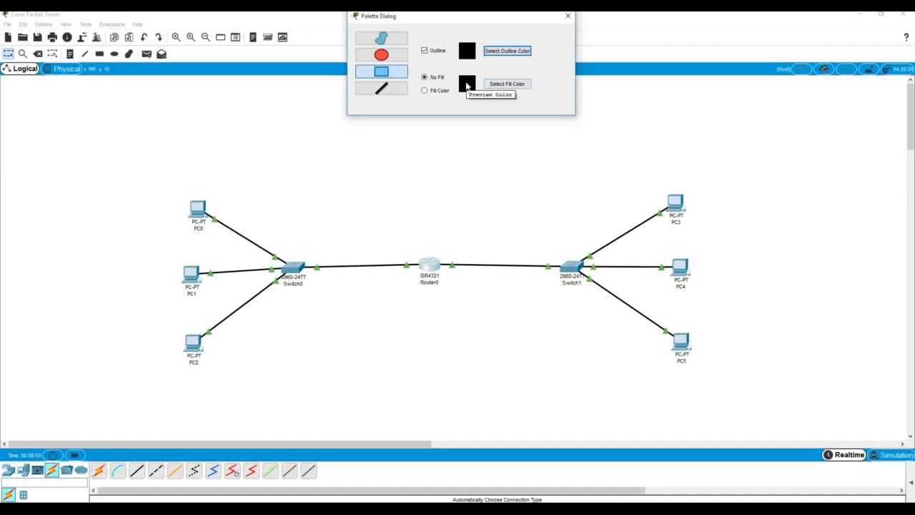
pyautogui.click(497, 85)
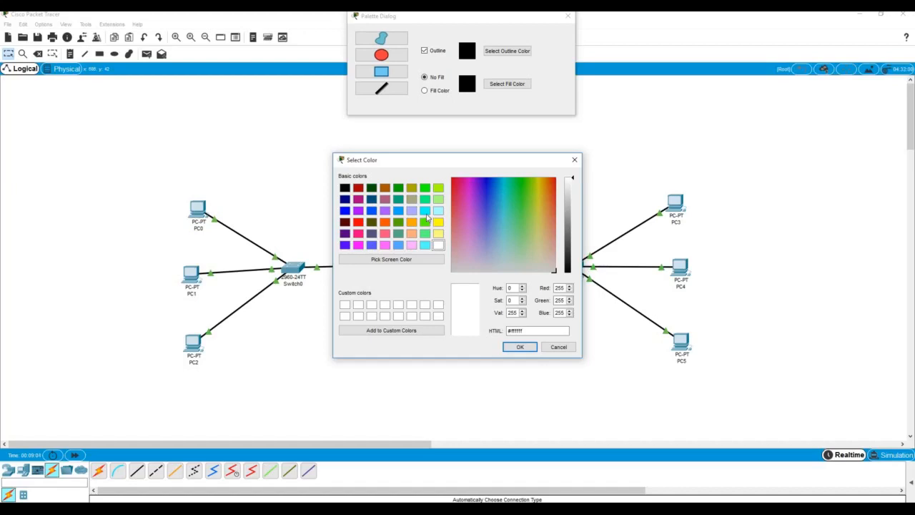
pyautogui.click(439, 199)
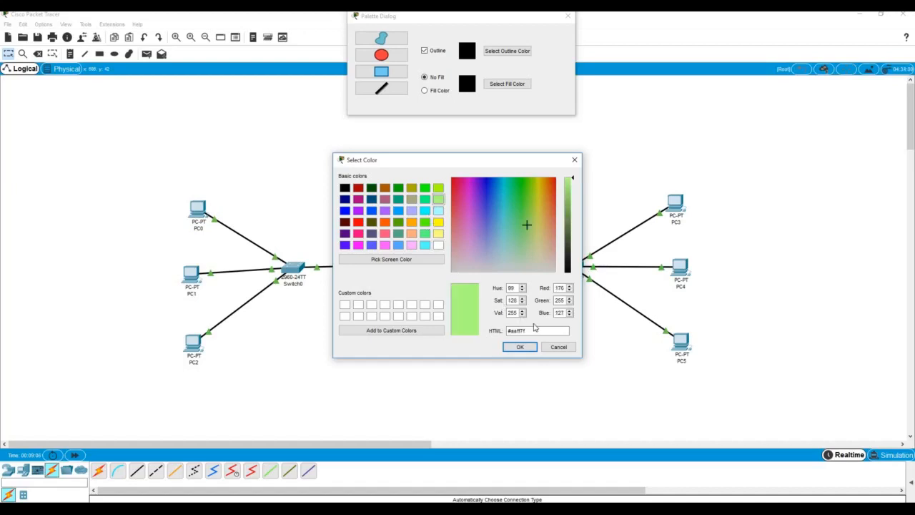
pyautogui.click(522, 347)
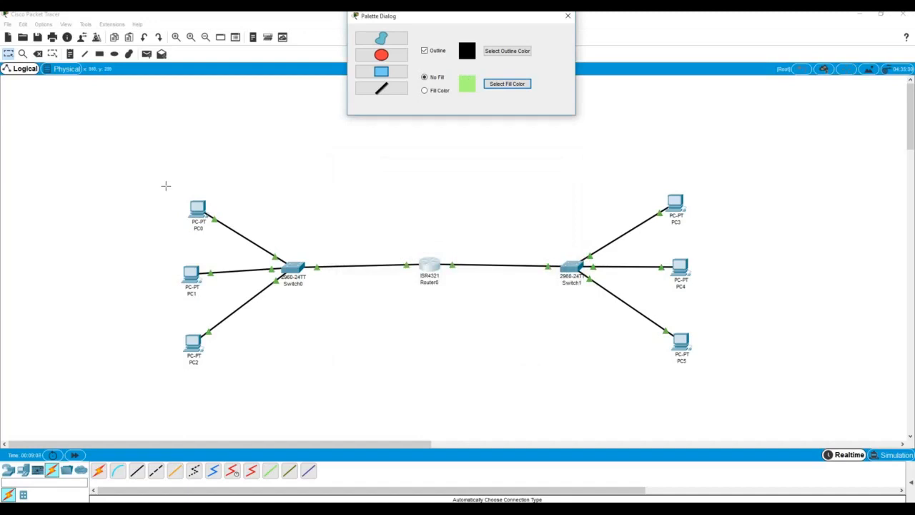
pyautogui.moveTo(156, 176)
pyautogui.mouseDown()
pyautogui.moveTo(270, 391)
pyautogui.moveTo(387, 380)
pyautogui.moveTo(390, 368)
pyautogui.mouseUp()
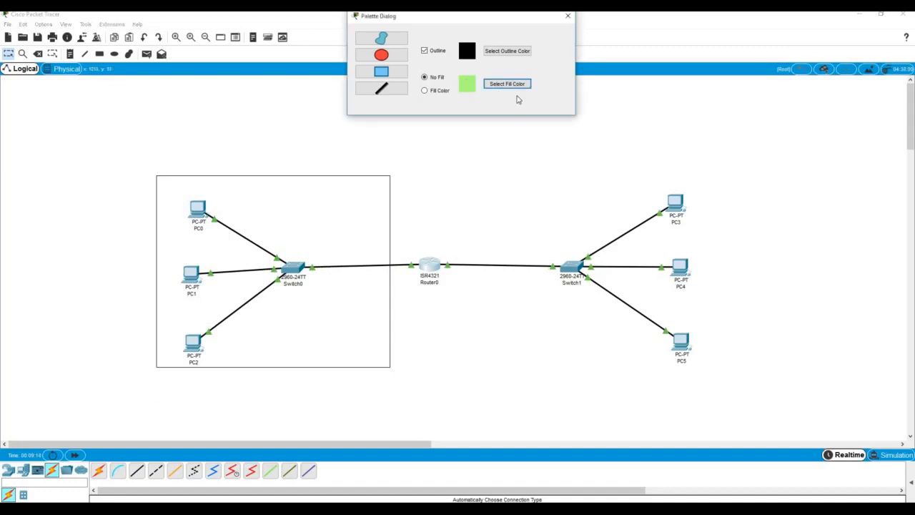
# Step: Try to draw a green-filled rectangle over the outline around PC0, PC1, PC2 and Switch0, picking fill colour #aaff7f again
pyautogui.click(507, 84)
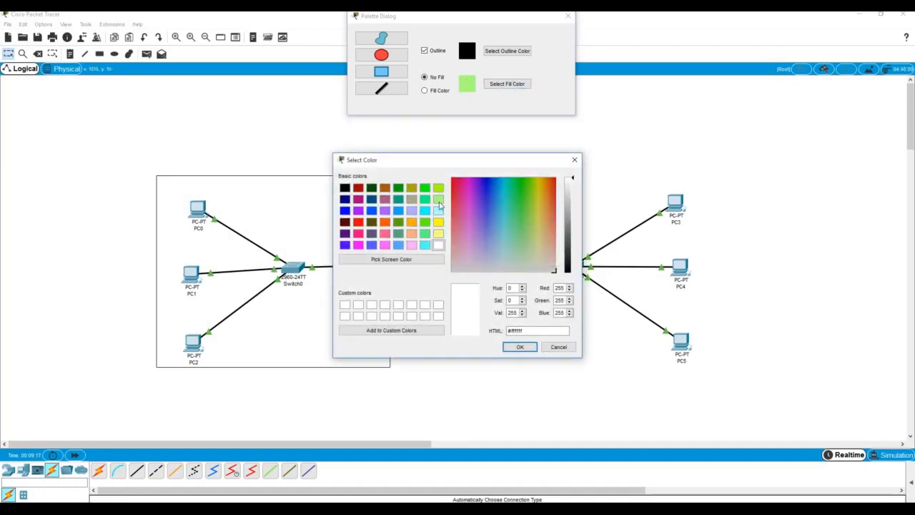
pyautogui.click(438, 200)
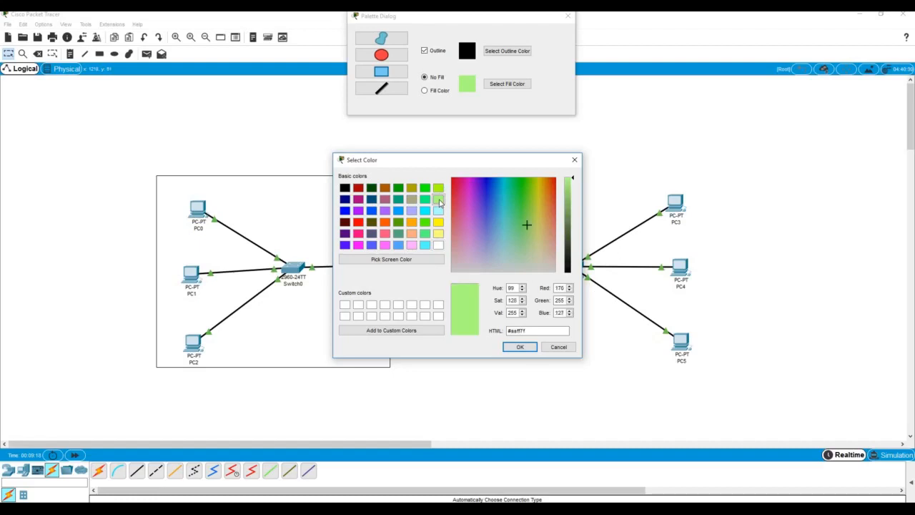
pyautogui.click(519, 348)
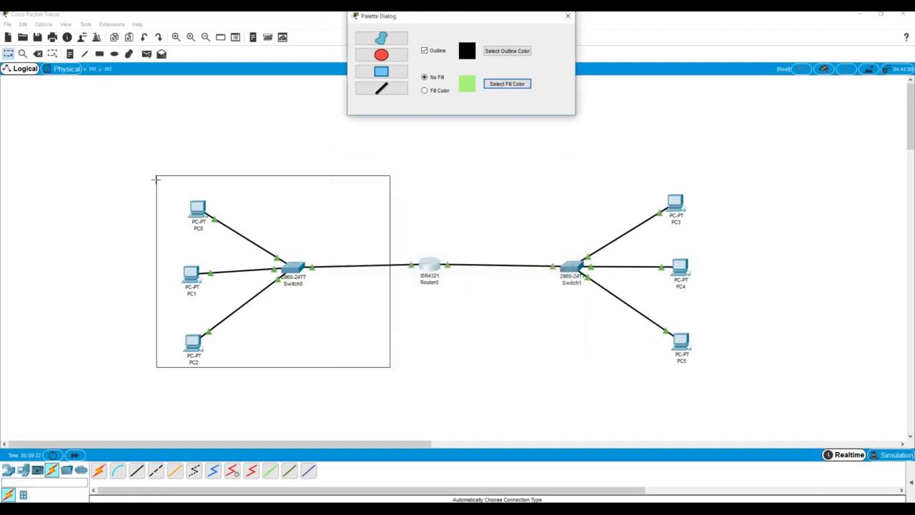
pyautogui.moveTo(155, 174); pyautogui.dragTo(390, 367)
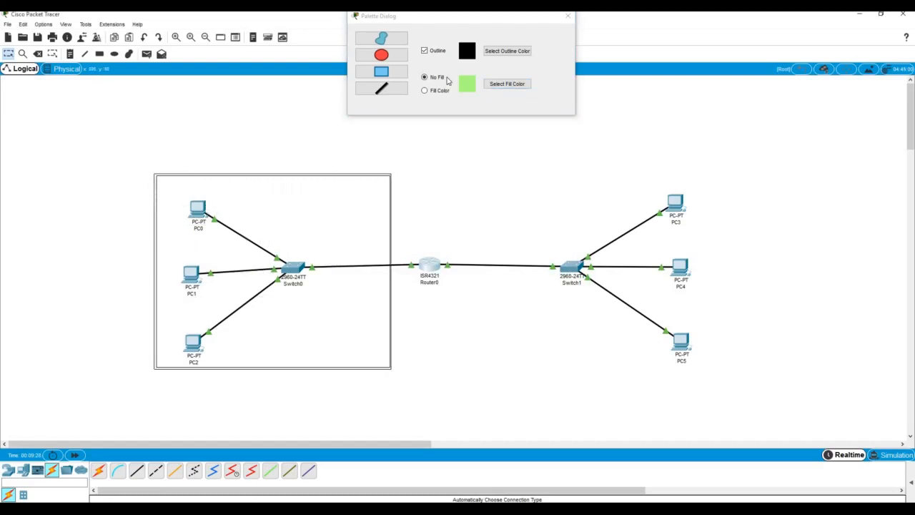
# Step: Enable the fill colour, draw a rectangle filled with #aaff7f around PC0, PC1, PC2 and Switch0, and close the drawing palette
pyautogui.click(424, 91)
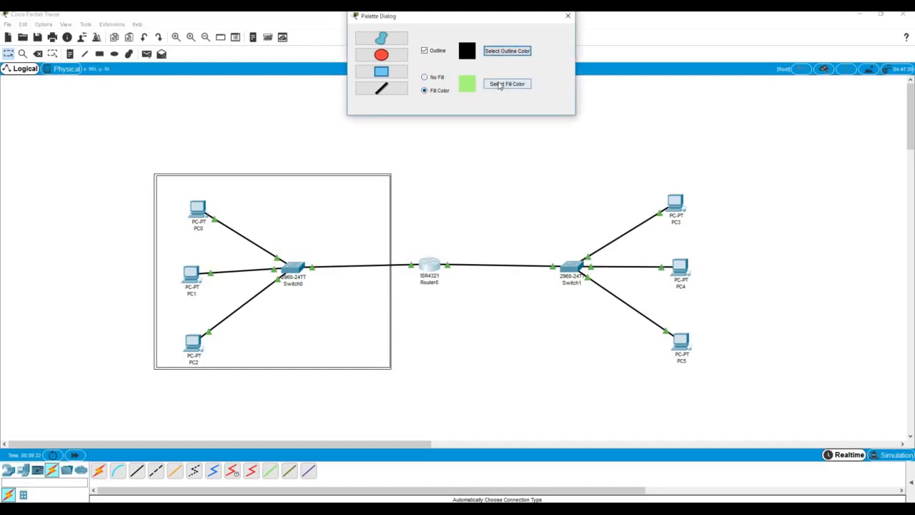
pyautogui.click(500, 85)
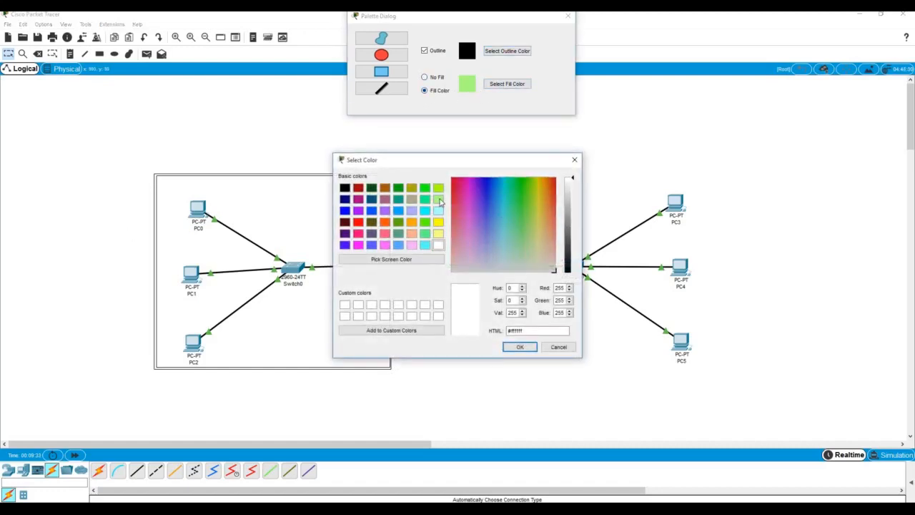
pyautogui.click(438, 199)
pyautogui.click(521, 347)
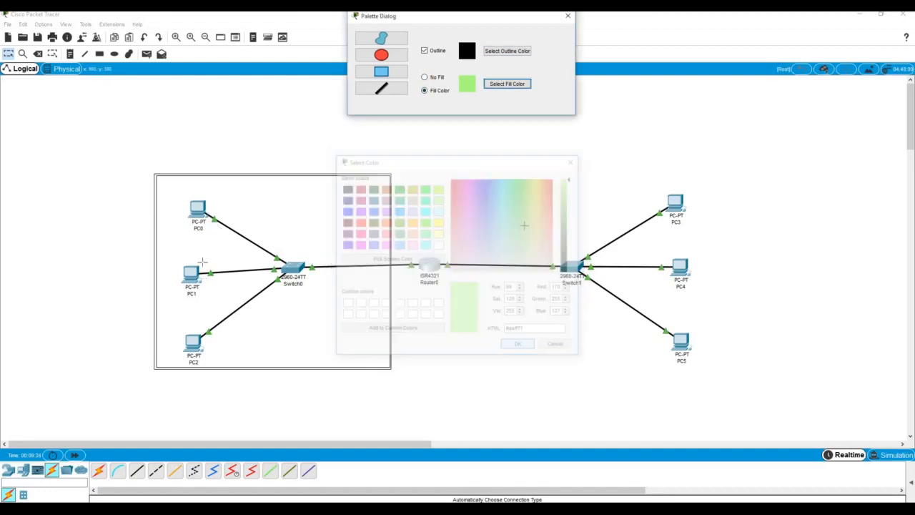
pyautogui.moveTo(152, 174); pyautogui.dragTo(393, 368)
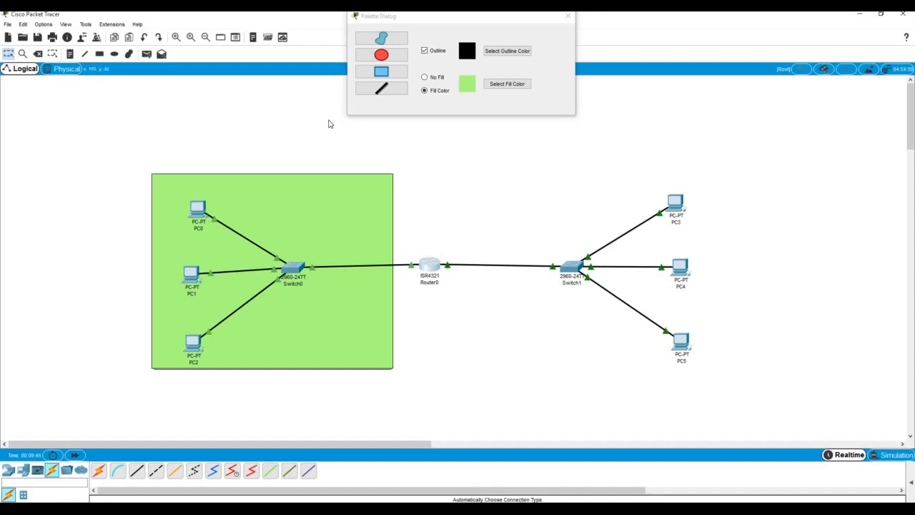
pyautogui.moveTo(404, 29); pyautogui.dragTo(414, 44)
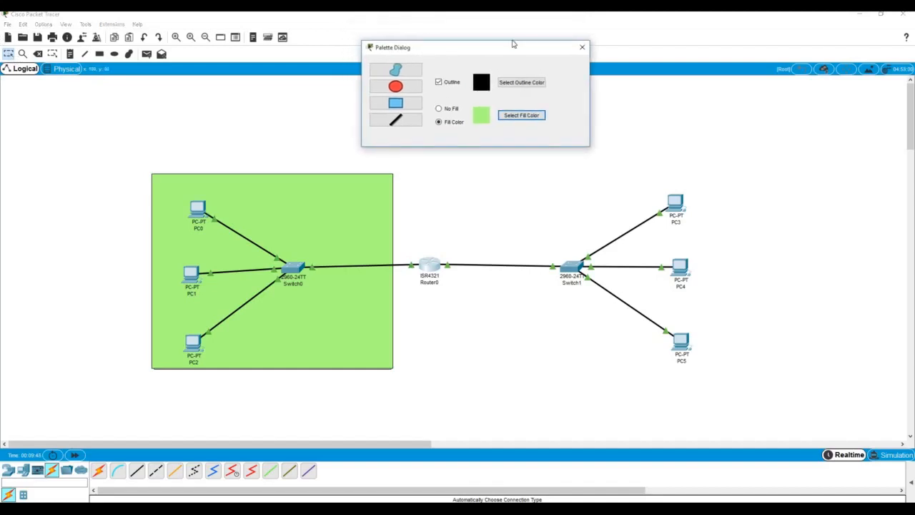
pyautogui.click(582, 48)
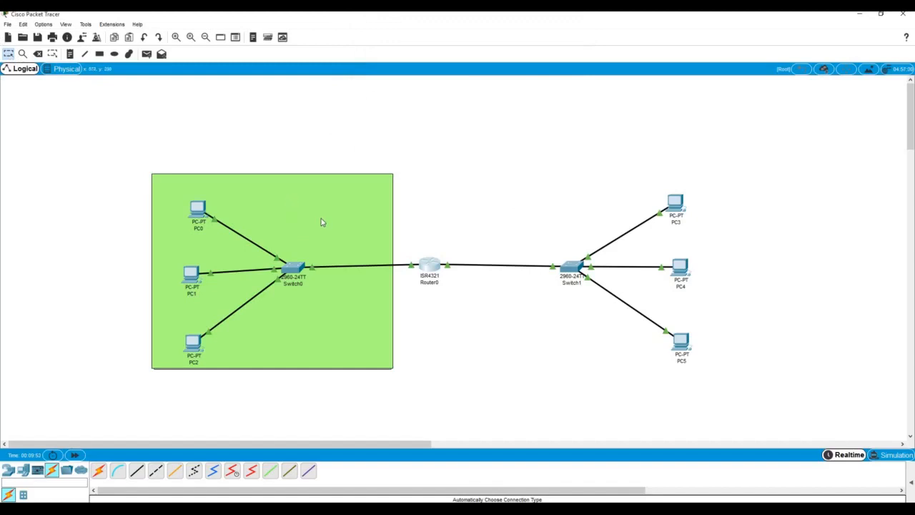
# Step: Reopen the drawing palette and try to draw a rectangle filled with cyan #00ffff around Switch1, PC3, PC4 and PC5
pyautogui.click(85, 24)
pyautogui.click(118, 37)
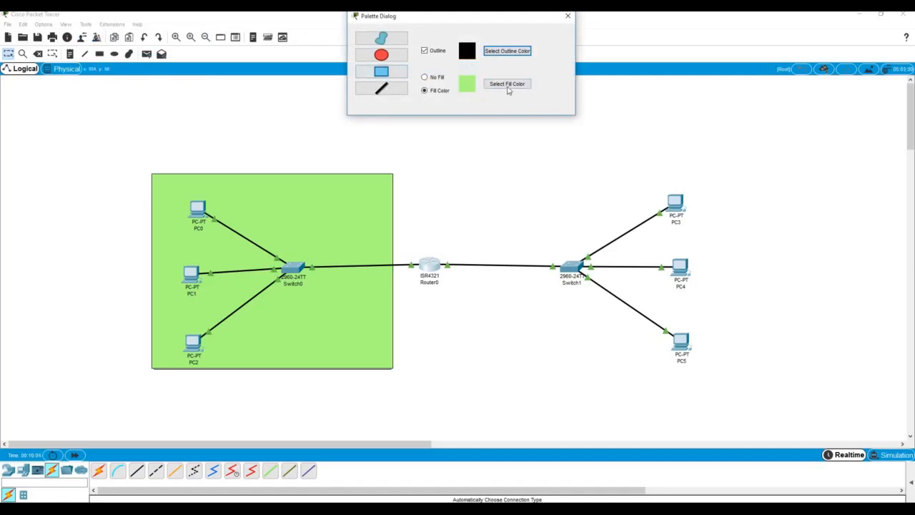
pyautogui.click(501, 86)
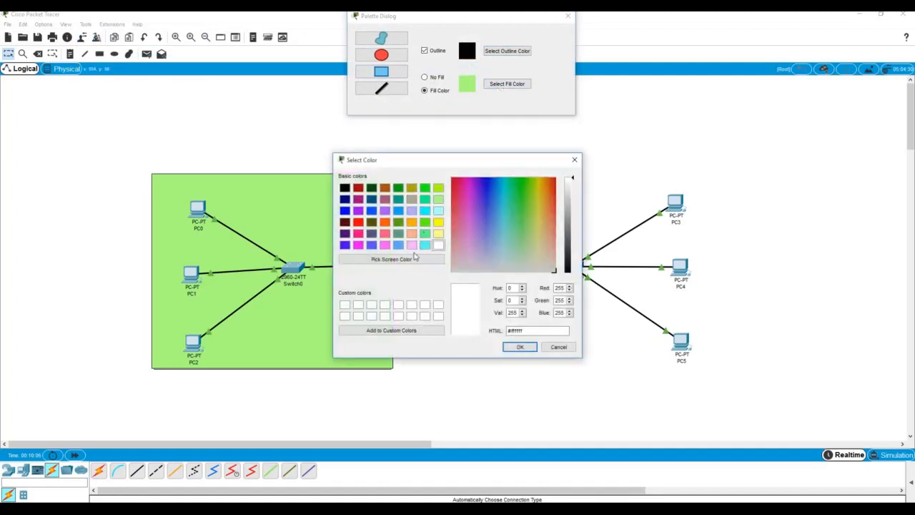
pyautogui.click(425, 210)
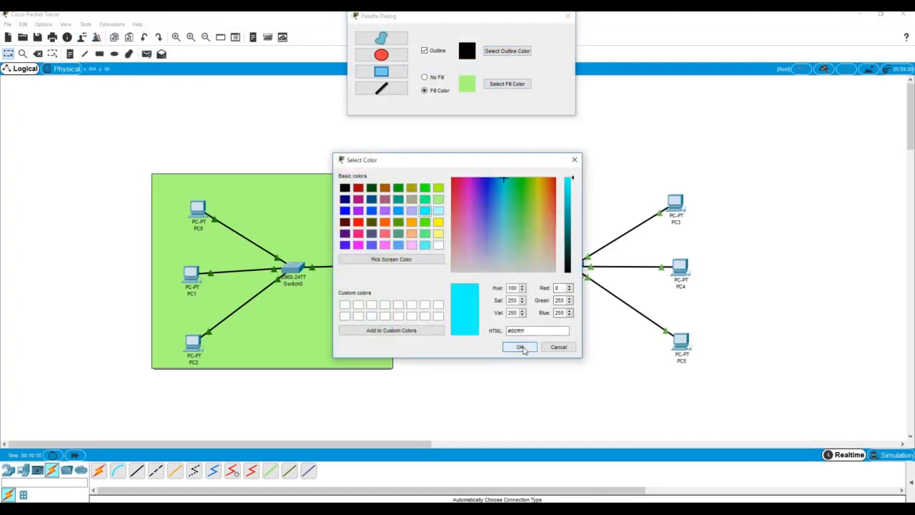
pyautogui.click(522, 348)
pyautogui.moveTo(490, 170); pyautogui.dragTo(748, 383)
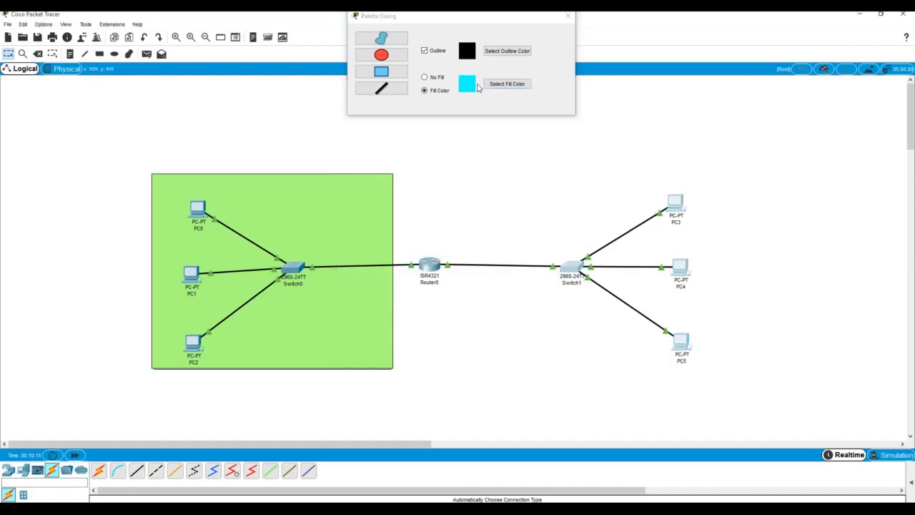
# Step: Change the fill colour to light cyan #aaffff and try to draw the rectangle around Switch1, PC3, PC4 and PC5 again
pyautogui.click(502, 84)
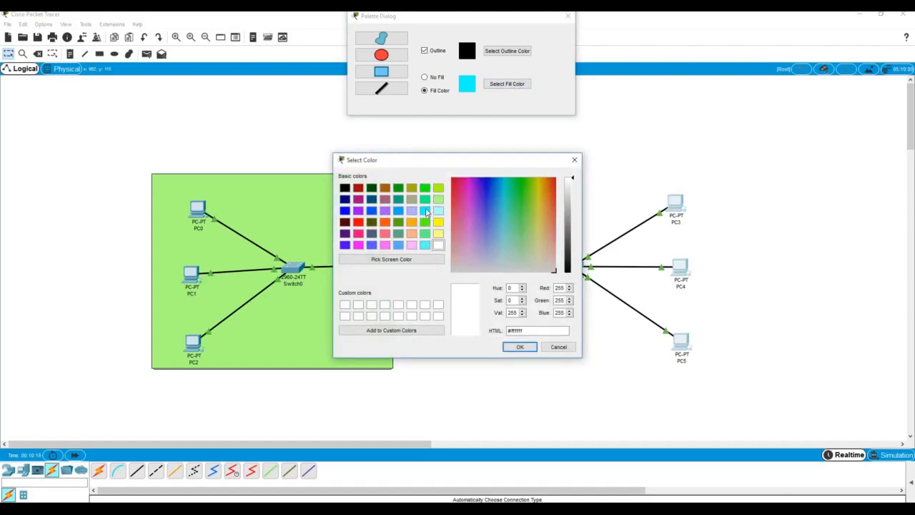
pyautogui.click(437, 211)
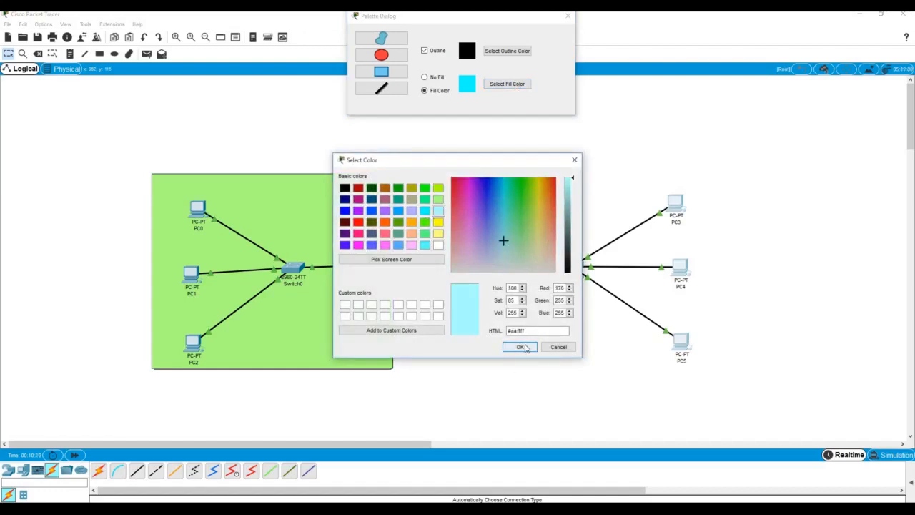
pyautogui.click(519, 346)
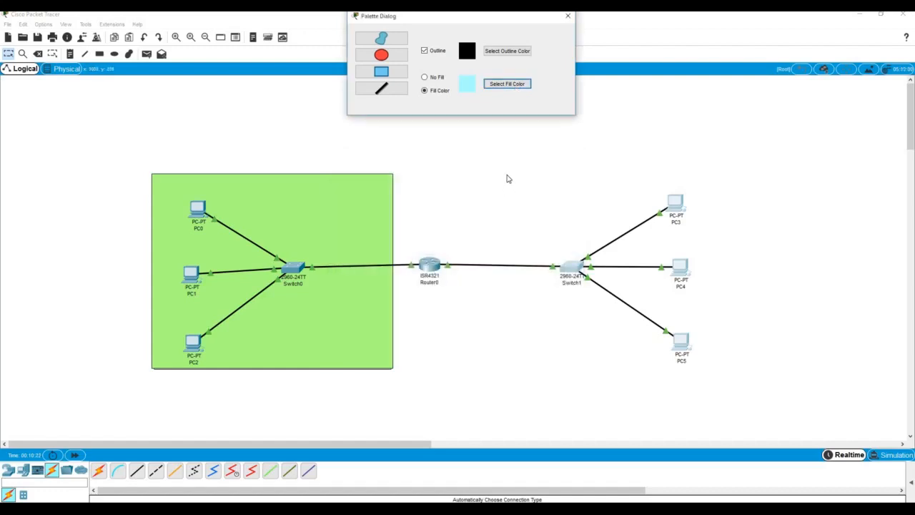
pyautogui.moveTo(507, 178); pyautogui.dragTo(714, 367)
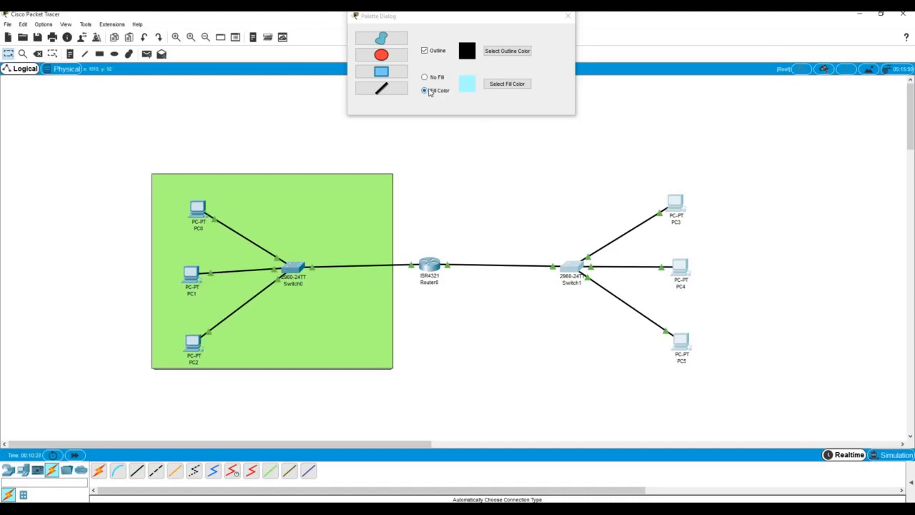
# Step: Draw a rectangle filled with #aaffff around Switch1, PC3, PC4 and PC5, and close the drawing palette
pyautogui.click(383, 74)
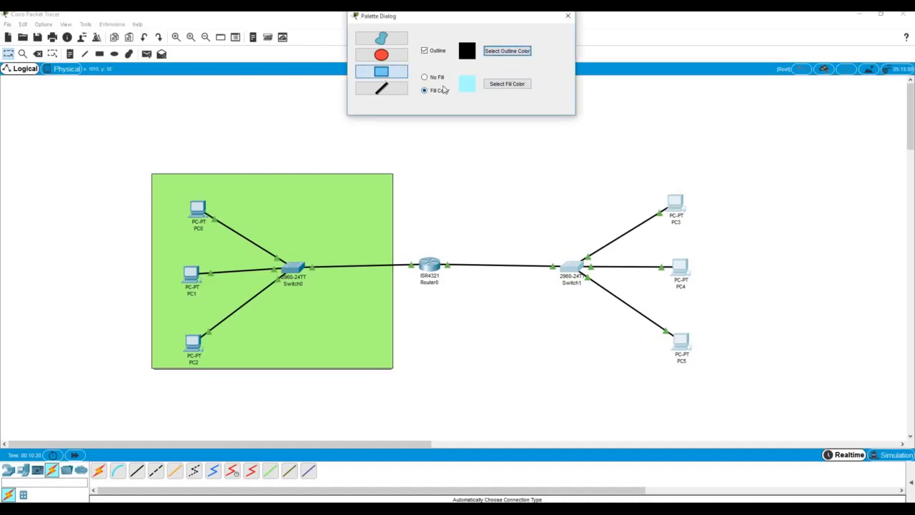
pyautogui.click(509, 85)
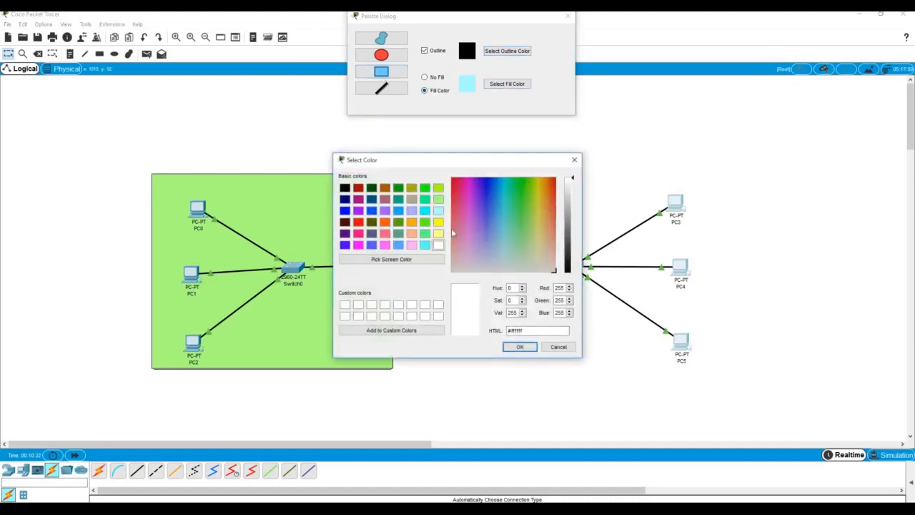
pyautogui.click(438, 210)
pyautogui.click(520, 346)
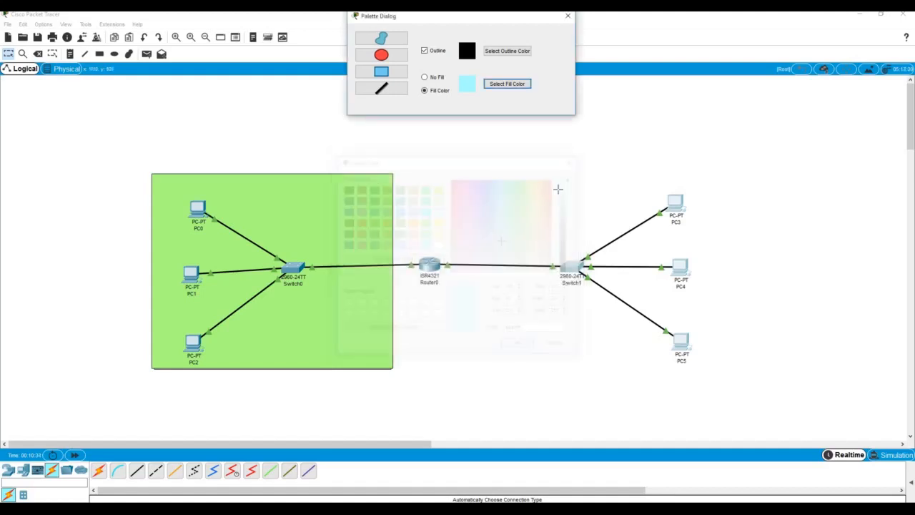
pyautogui.moveTo(510, 172); pyautogui.dragTo(742, 376)
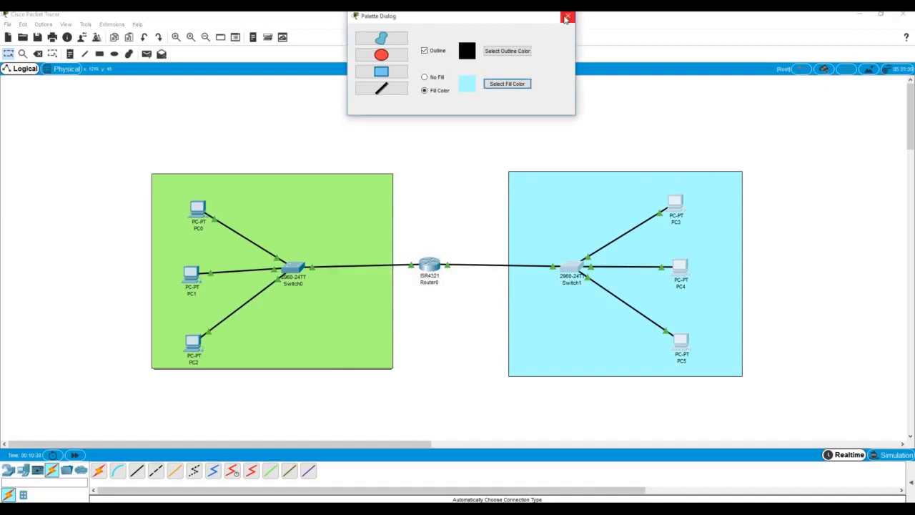
pyautogui.click(569, 15)
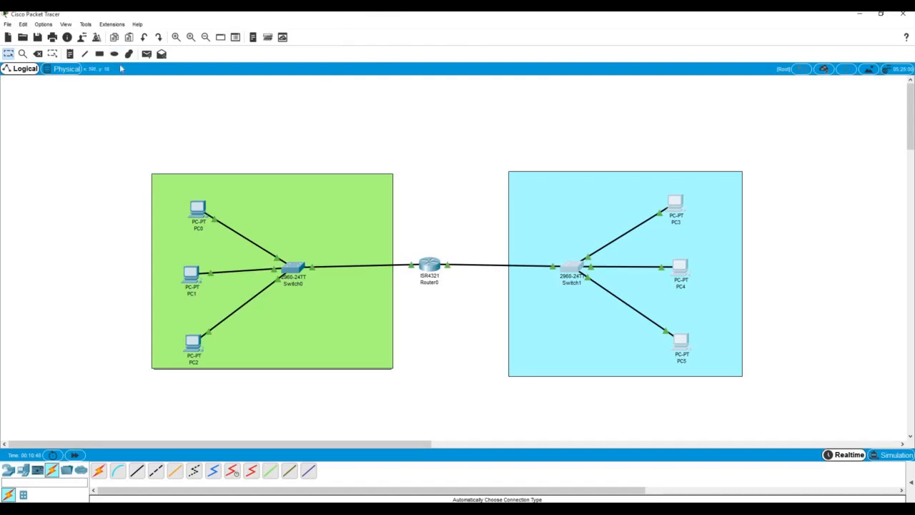
# Step: Place a note reading 192.168.1.0 inside the green rectangle, above and to the right of Switch0
pyautogui.click(70, 54)
pyautogui.click(301, 203)
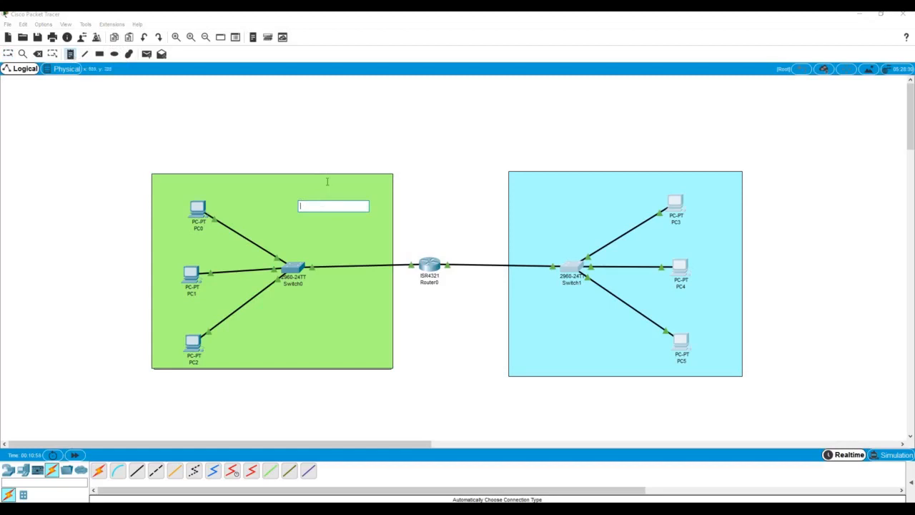
pyautogui.write('192.168.1.0')
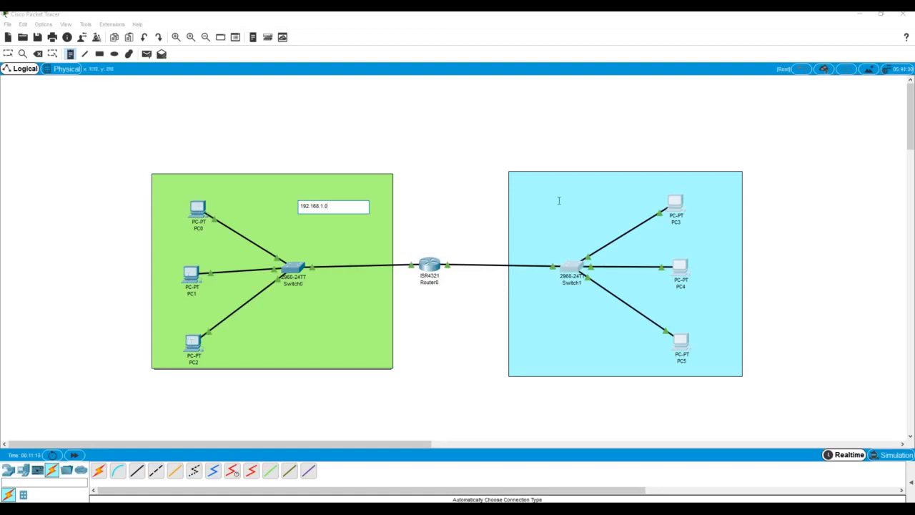
# Step: Place a note reading 192.168.2.0 inside the rectangle around Switch1, near its upper-left corner, and return to the selection tool
pyautogui.doubleClick(559, 200)
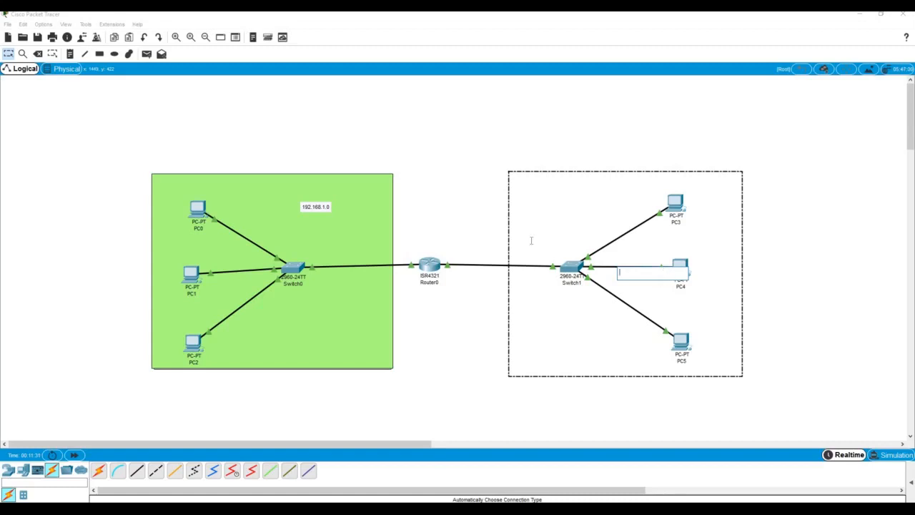
pyautogui.click(70, 54)
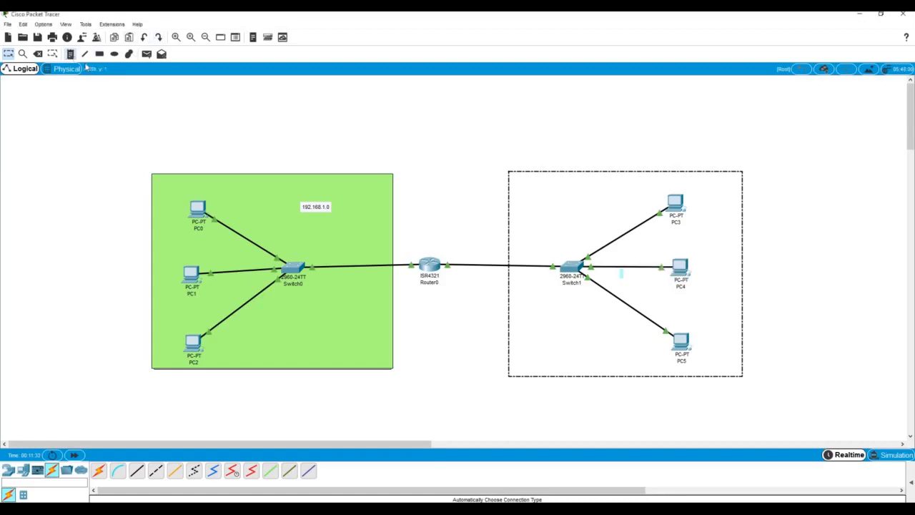
pyautogui.click(527, 187)
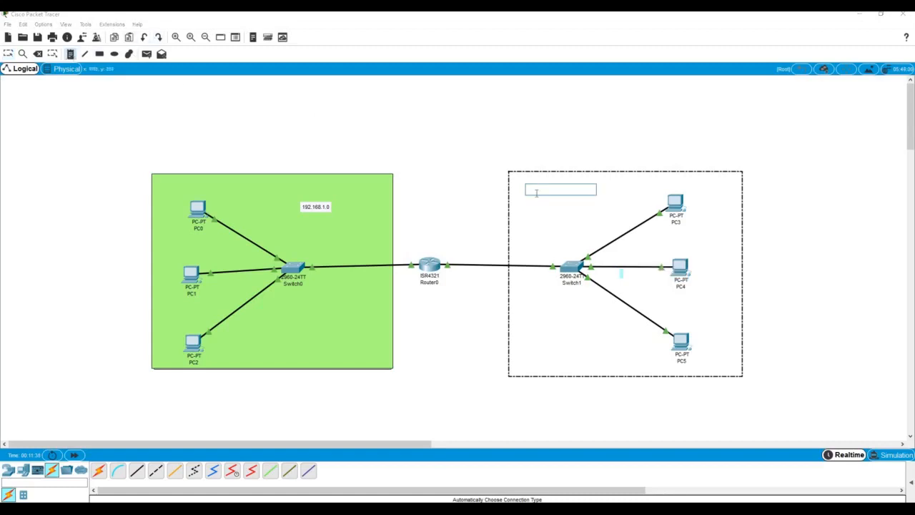
pyautogui.write('192.168.2.0')
pyautogui.press('Return')
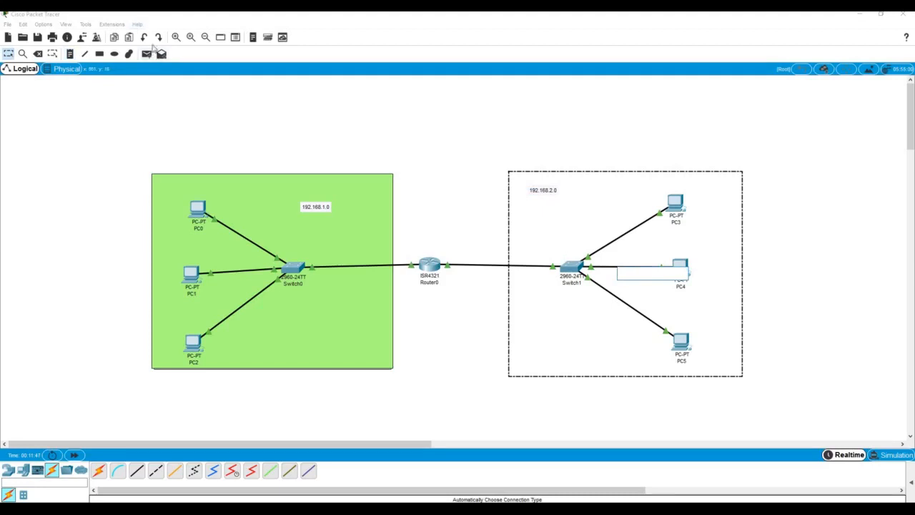
pyautogui.click(7, 55)
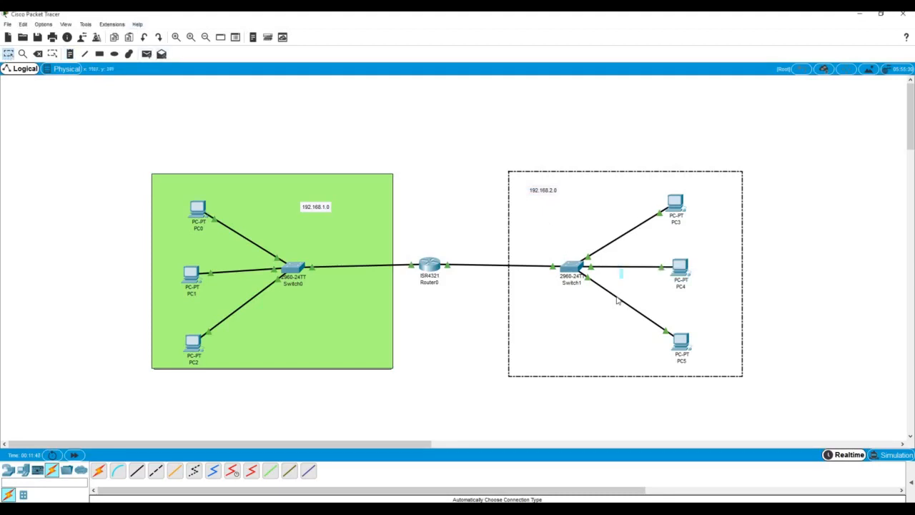
# Step: Redraw the rectangle around Switch1, PC3, PC4 and PC5 from the drawing palette with light cyan fill #aaffff, and close the palette
pyautogui.click(85, 25)
pyautogui.click(102, 33)
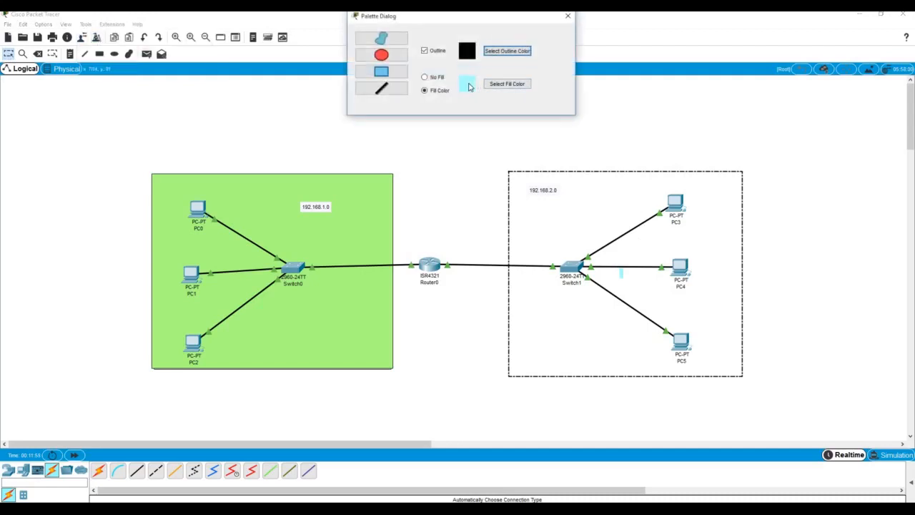
pyautogui.click(505, 85)
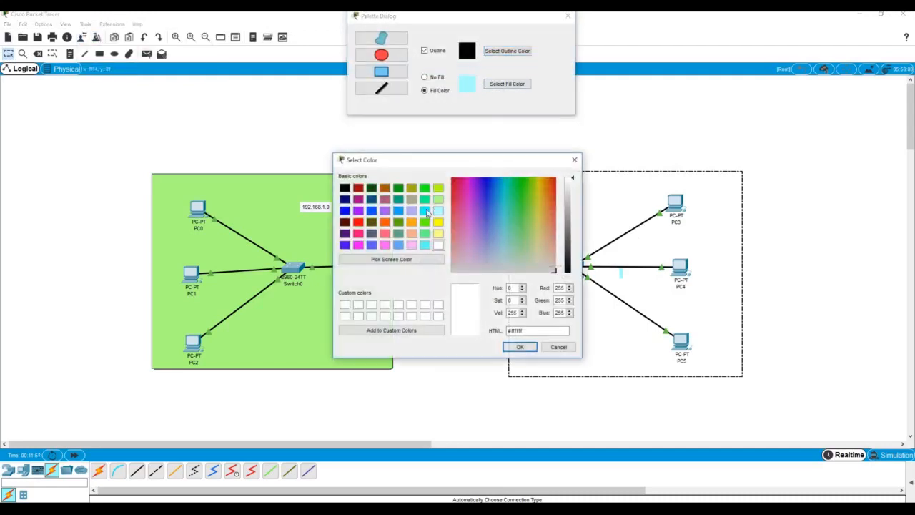
pyautogui.click(438, 211)
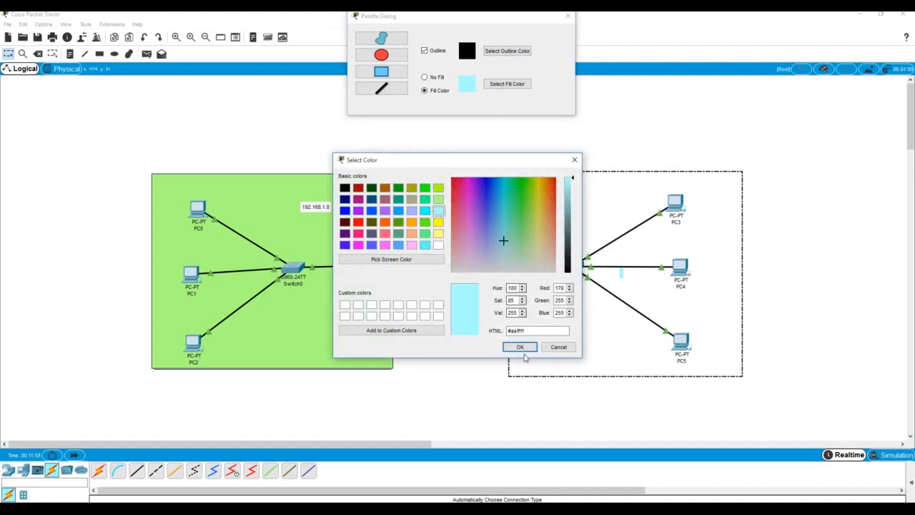
pyautogui.click(520, 347)
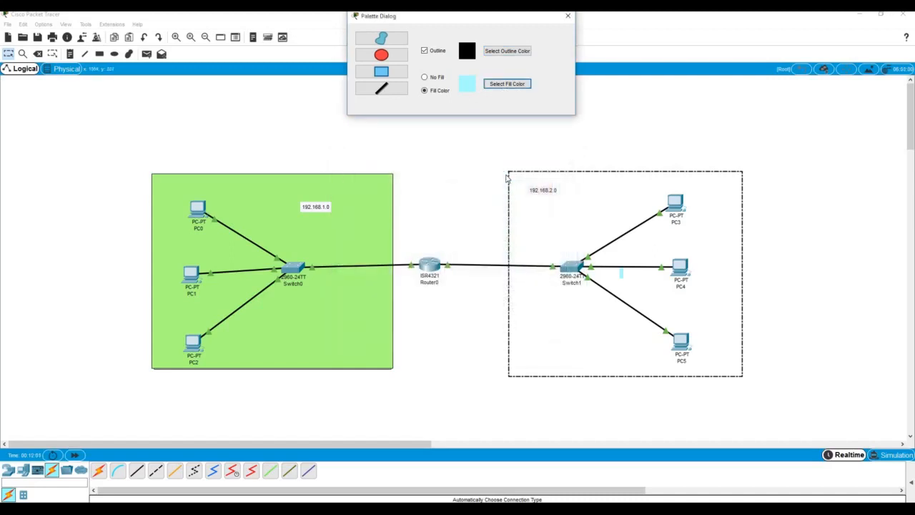
pyautogui.click(395, 71)
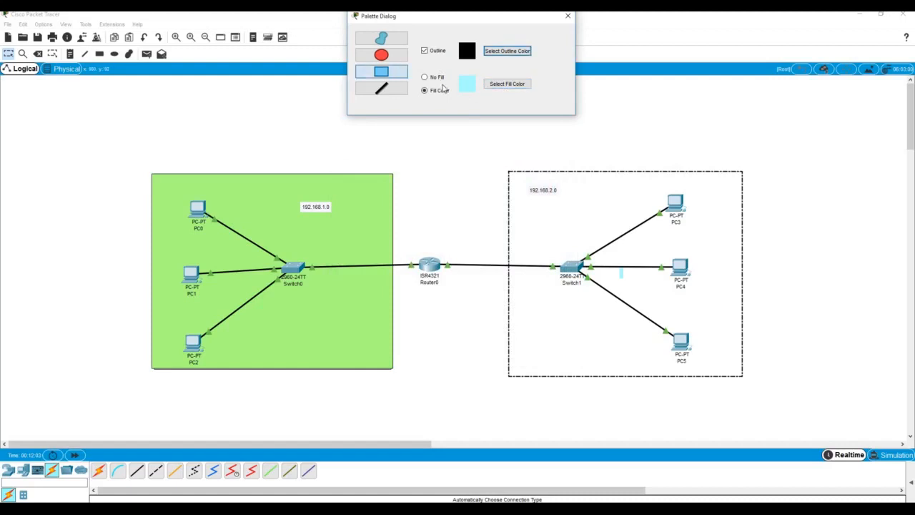
pyautogui.click(507, 85)
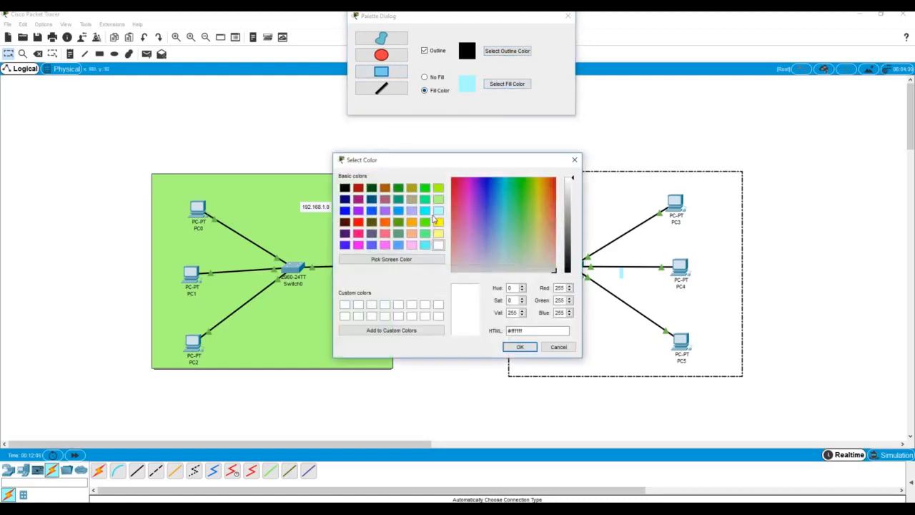
pyautogui.click(438, 211)
pyautogui.click(521, 346)
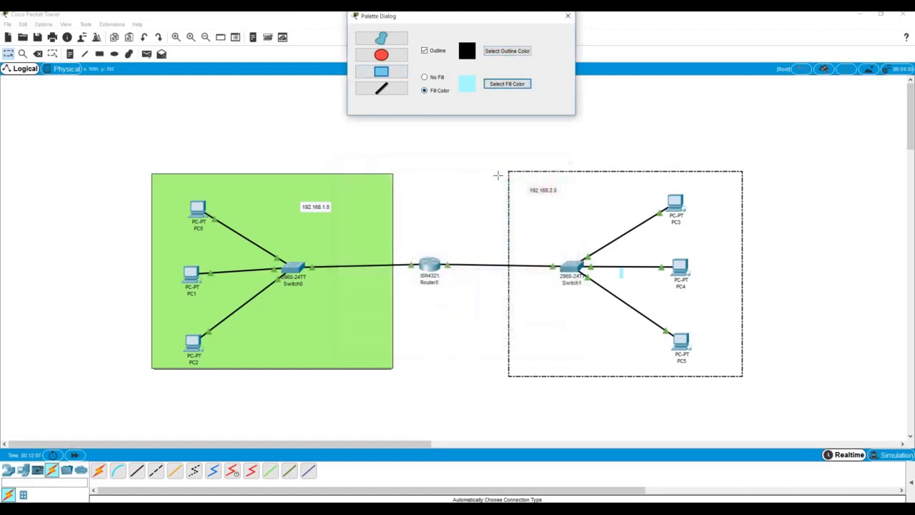
pyautogui.moveTo(506, 170); pyautogui.dragTo(744, 376)
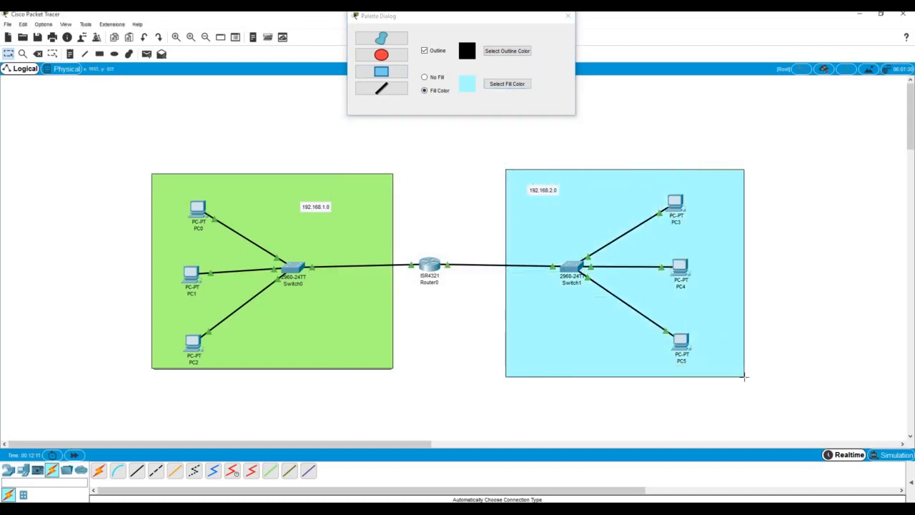
pyautogui.click(574, 17)
pyautogui.click(569, 16)
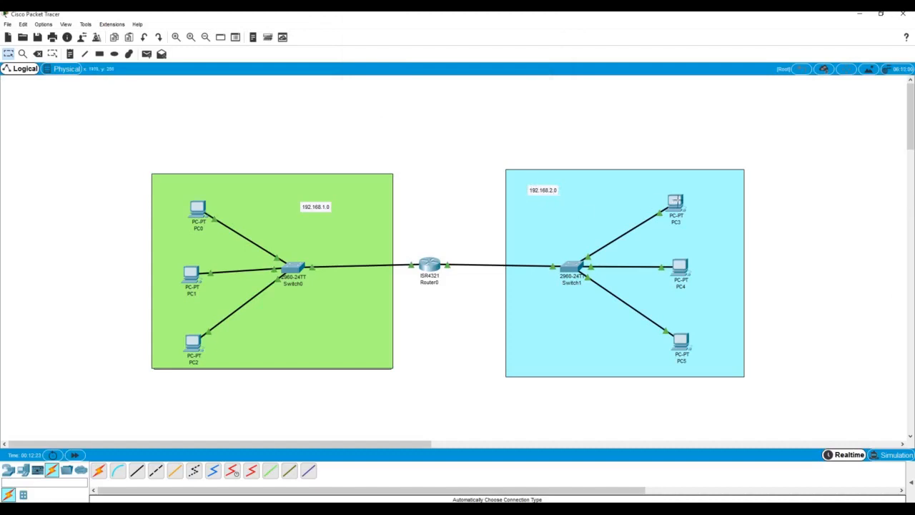
# Step: Add a simple PDU from PC0 to PC3, switch to simulation mode and play the simulation
pyautogui.moveTo(675, 200)
pyautogui.moveTo(681, 341)
pyautogui.click(147, 55)
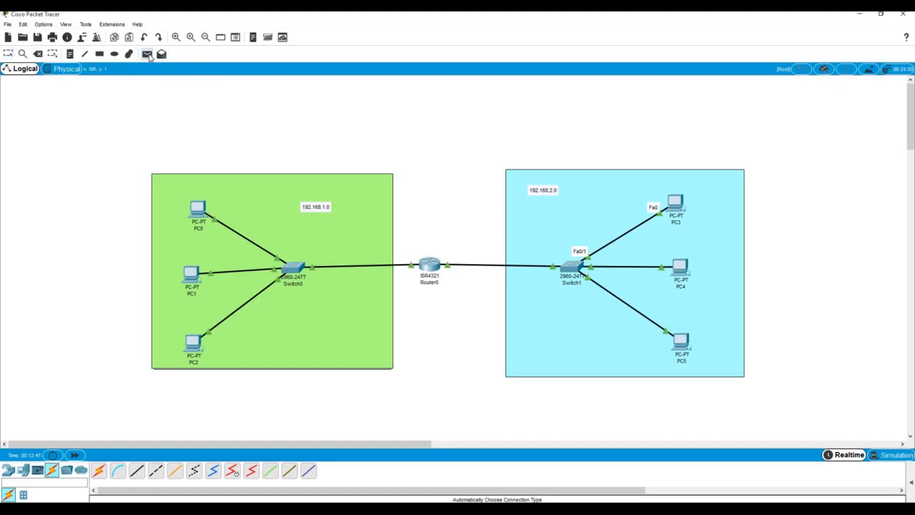
pyautogui.click(193, 208)
pyautogui.click(675, 199)
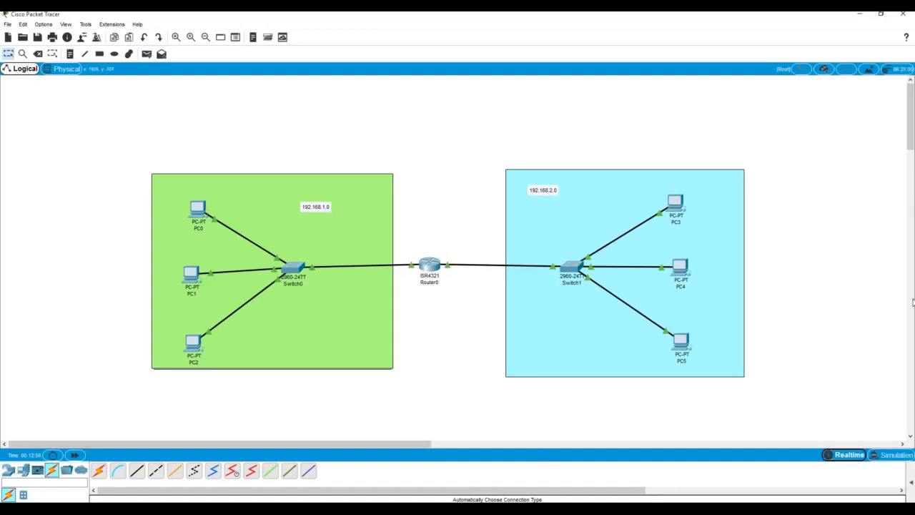
pyautogui.click(892, 456)
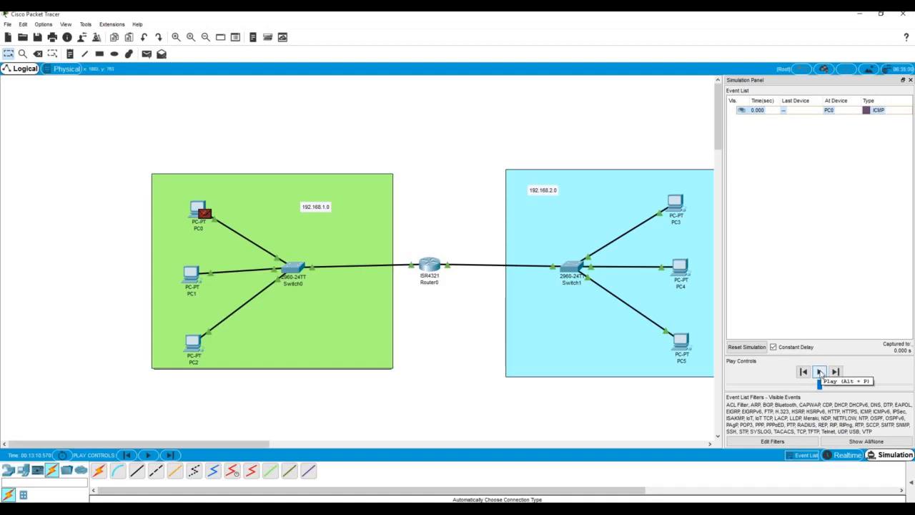
pyautogui.click(820, 372)
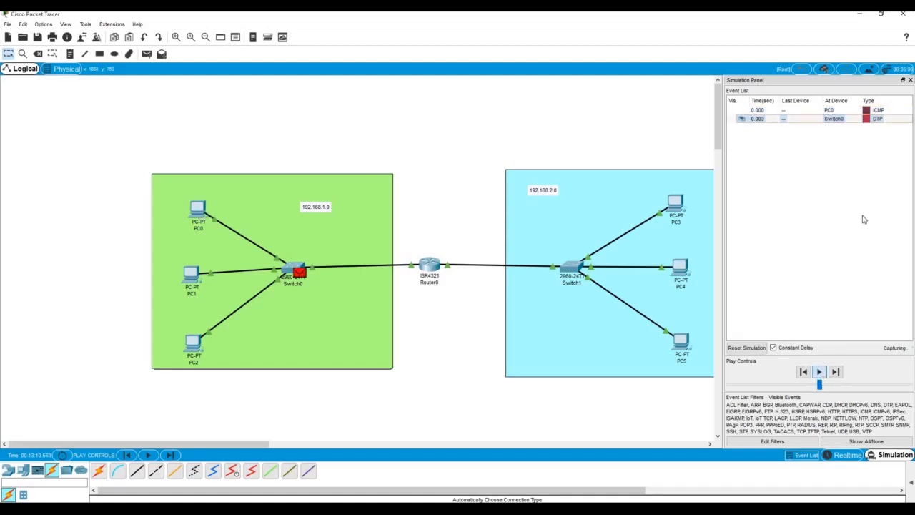